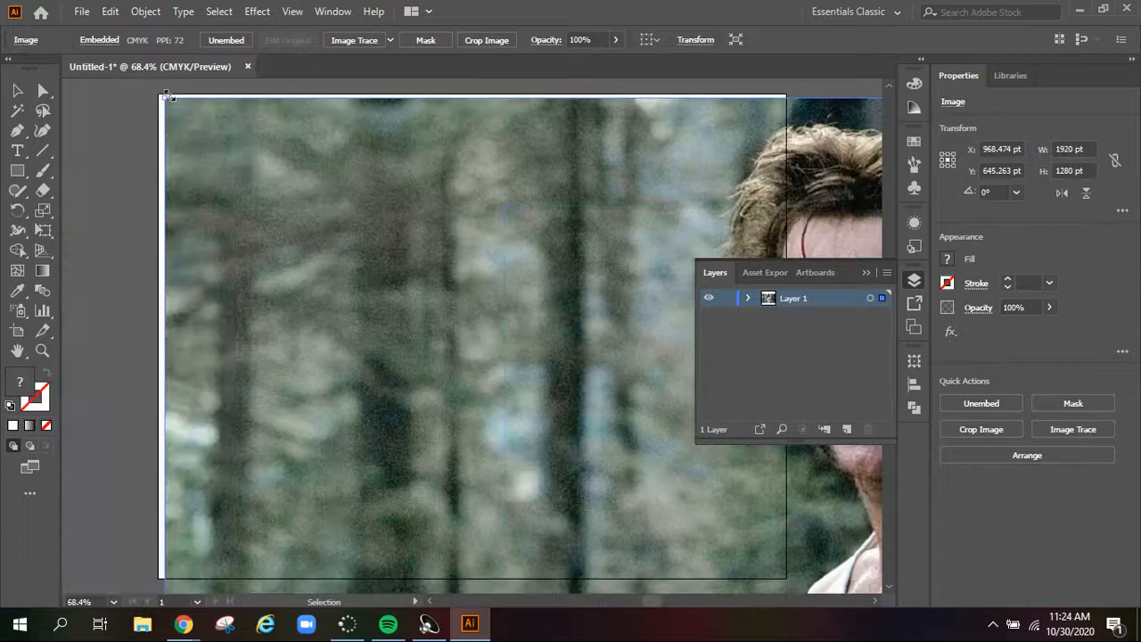
# Scale the photo to 792 × 528 pt to fit the artboard's width, position it vertically within the artboard and lock it
pyautogui.moveTo(164, 97); pyautogui.dragTo(221, 153)
pyautogui.moveTo(529, 342); pyautogui.dragTo(785, 512)
pyautogui.moveTo(443, 290); pyautogui.dragTo(437, 334)
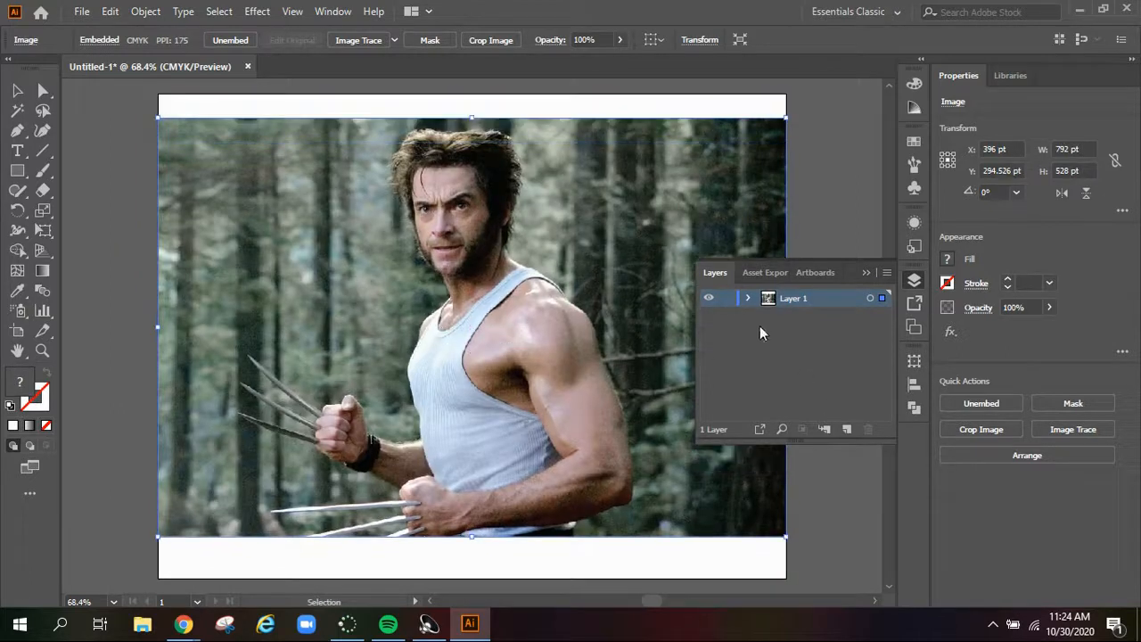
pyautogui.hotkey('ctrl', '2')
# Add a new layer above the photo's layer and name it Body
pyautogui.click(847, 429)
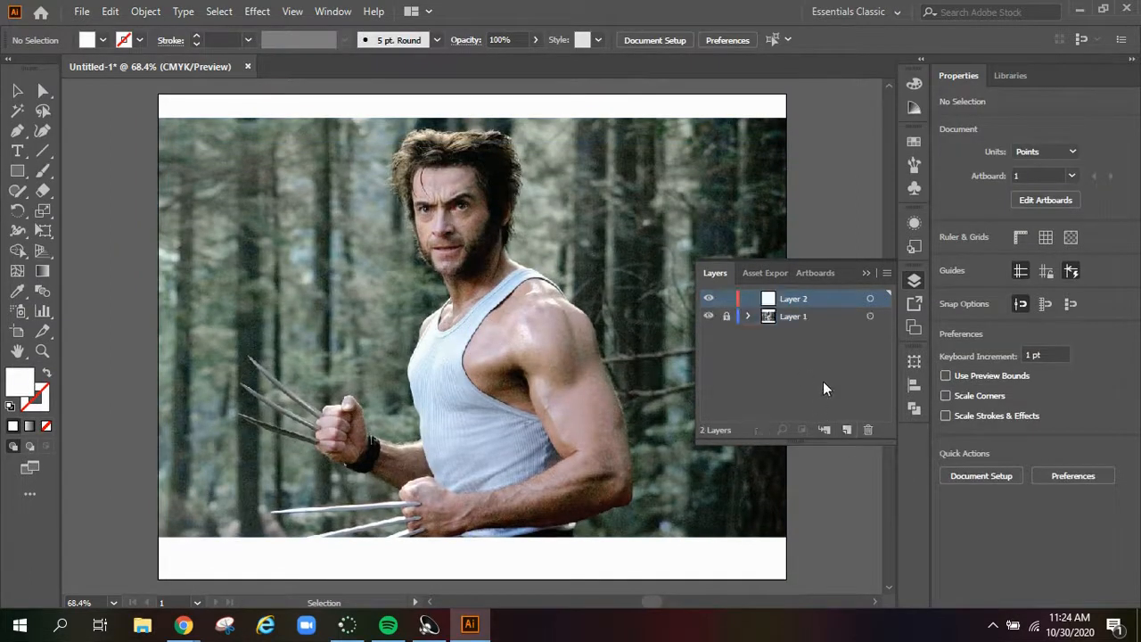
pyautogui.click(863, 274)
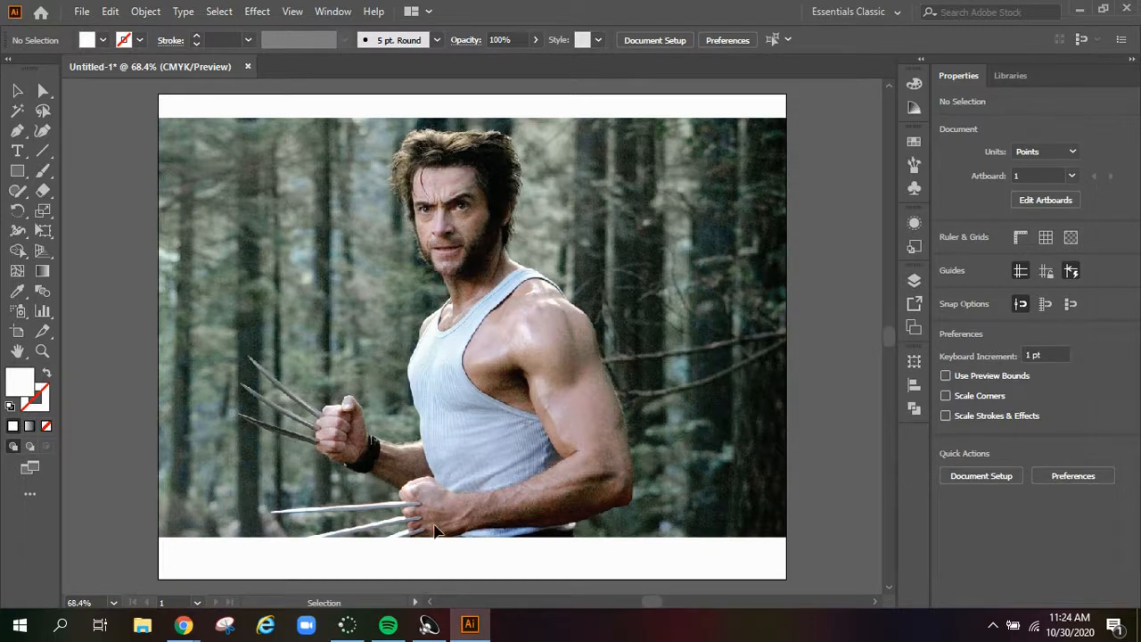
pyautogui.click(914, 282)
pyautogui.doubleClick(793, 300)
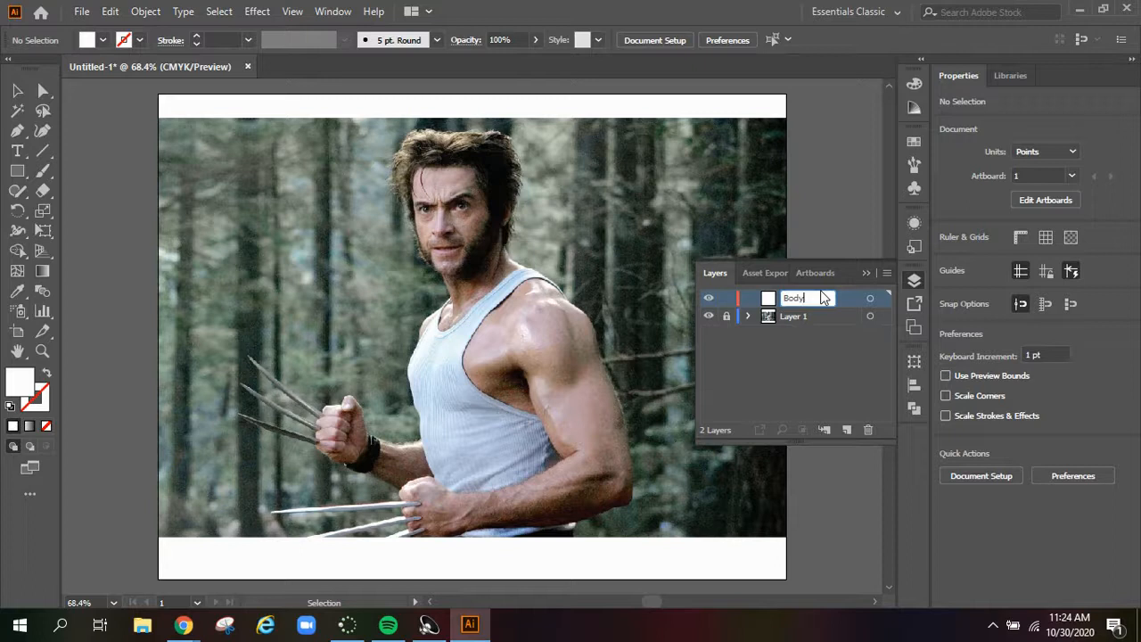
pyautogui.press('Return')
# Start a Pen path at the back of the man's neck and trace it down along the near shoulder
pyautogui.press('z')
pyautogui.click(527, 299)
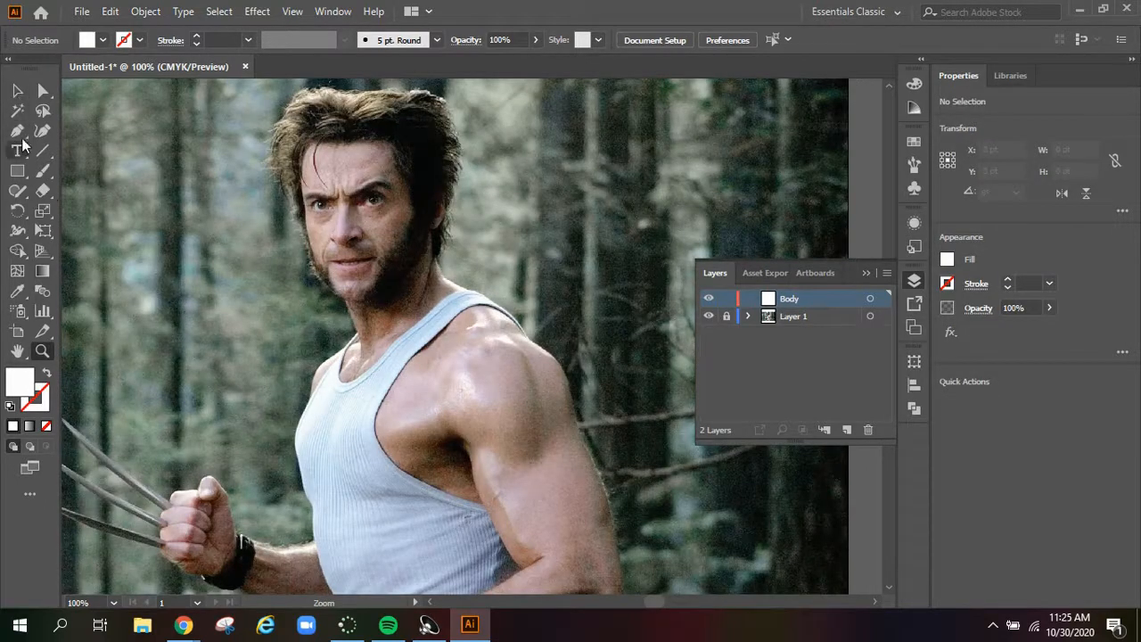
pyautogui.click(17, 131)
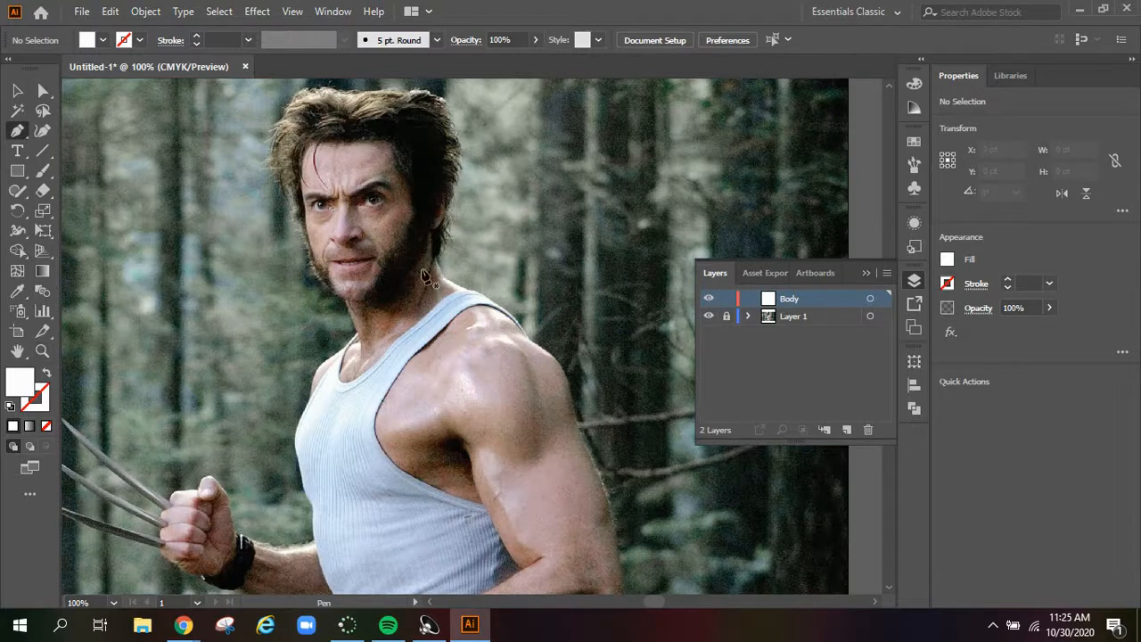
pyautogui.click(436, 260)
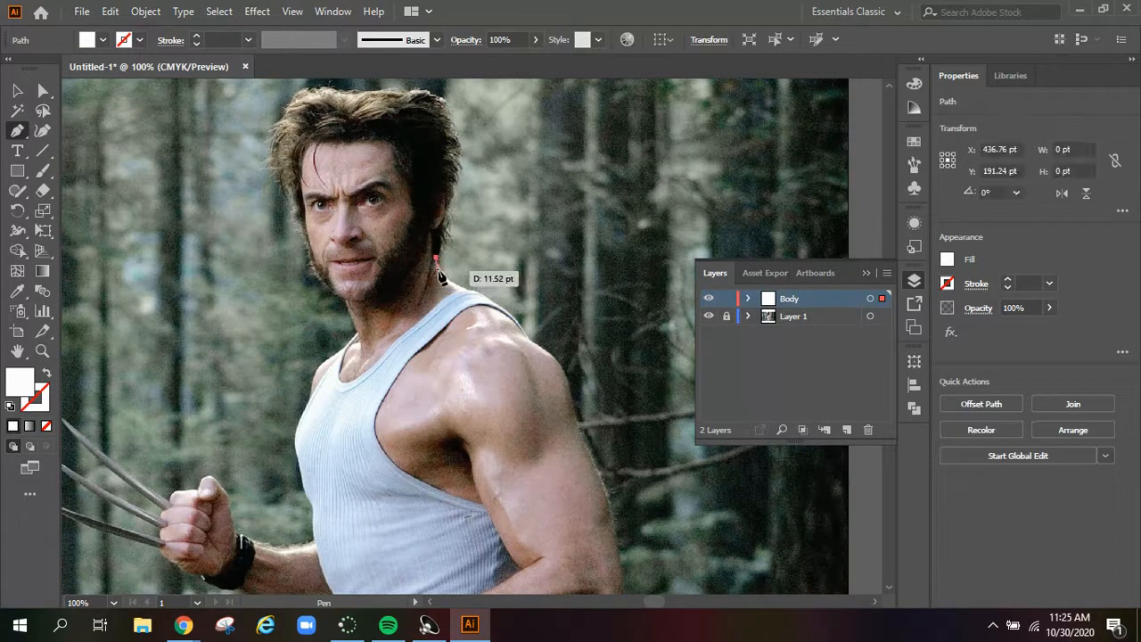
pyautogui.moveTo(449, 281); pyautogui.dragTo(450, 280)
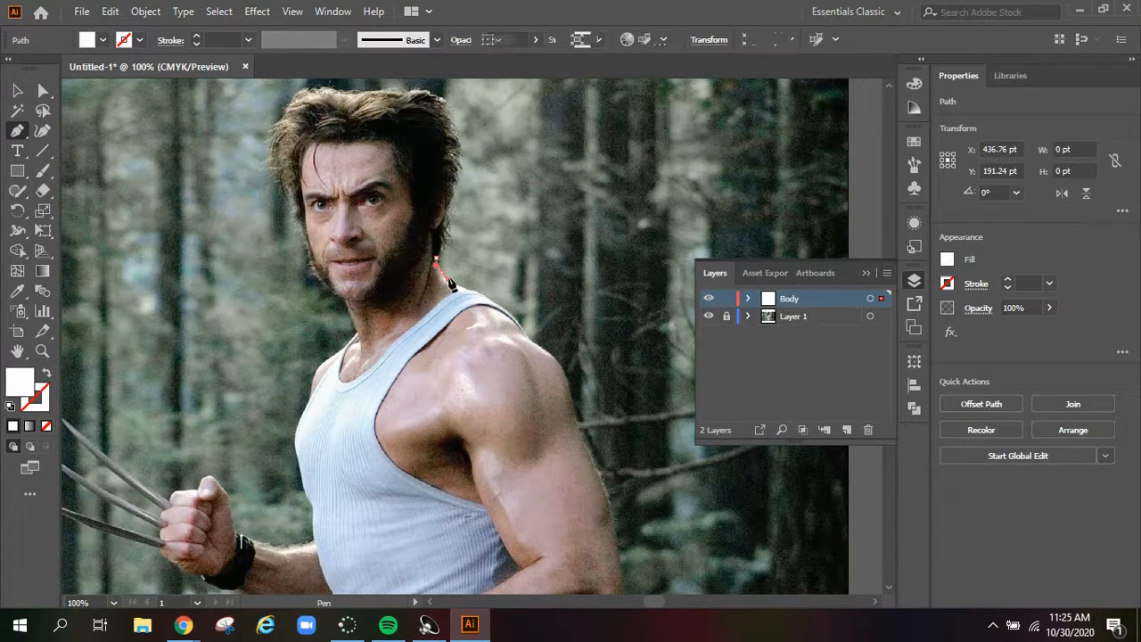
pyautogui.click(443, 274)
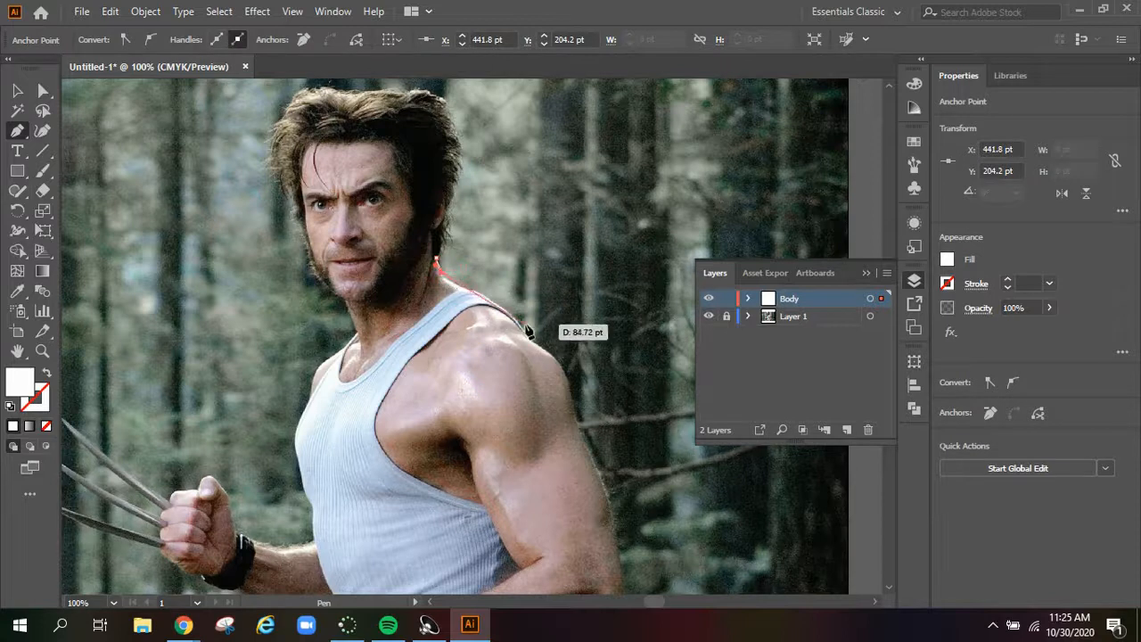
pyautogui.moveTo(517, 334)
pyautogui.mouseDown()
pyautogui.moveTo(527, 341)
pyautogui.moveTo(511, 377)
pyautogui.moveTo(528, 335)
pyautogui.mouseUp()
# Set the fill of the unfinished body path to none
pyautogui.click(43, 92)
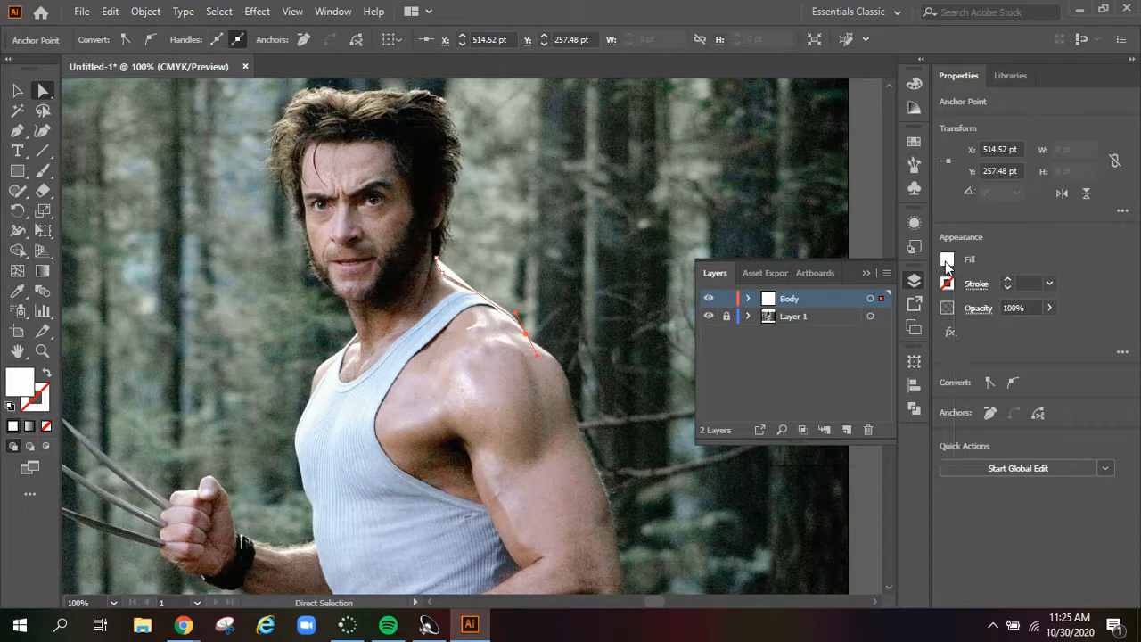
pyautogui.click(946, 259)
pyautogui.click(764, 321)
pyautogui.click(884, 231)
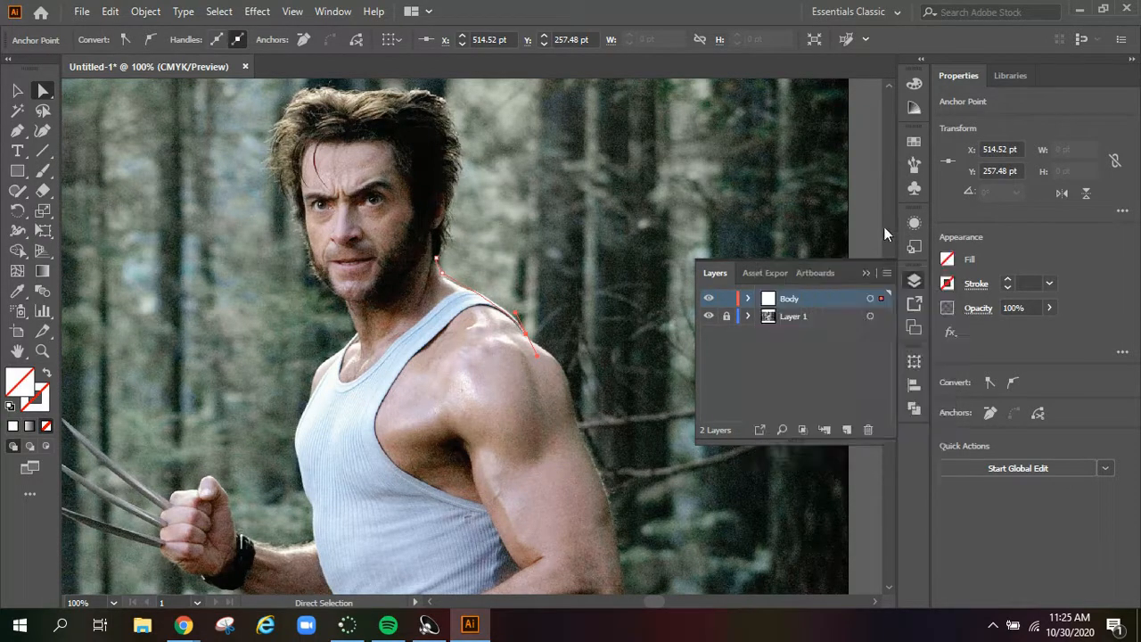
pyautogui.click(866, 273)
# Continue the body path down the outer edge of the near upper arm and around the elbow
pyautogui.press('p')
pyautogui.moveTo(571, 403); pyautogui.dragTo(572, 447)
pyautogui.click(571, 404)
pyautogui.moveTo(612, 526); pyautogui.dragTo(622, 555)
pyautogui.click(613, 526)
pyautogui.scroll(-3, 693, 504)
pyautogui.moveTo(616, 495); pyautogui.dragTo(582, 498)
pyautogui.click(616, 495)
pyautogui.click(597, 498)
# Trace the underside of the near forearm and continue the path around the front fist
pyautogui.scroll(-1, 593, 497)
pyautogui.moveTo(396, 470); pyautogui.dragTo(269, 477)
pyautogui.click(397, 470)
pyautogui.click(306, 488)
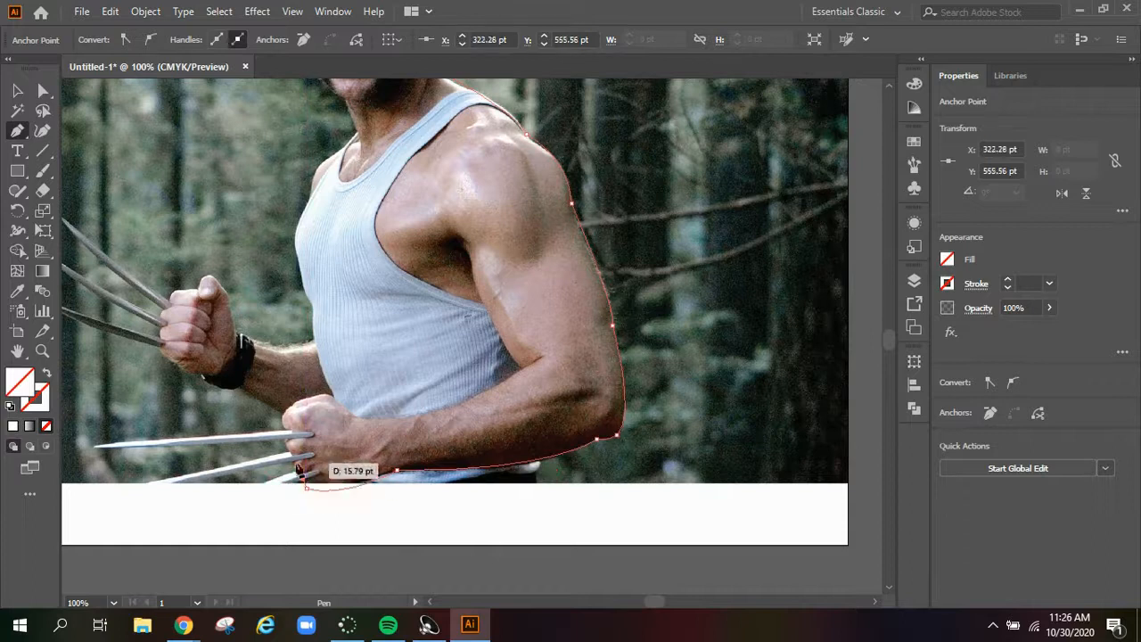
pyautogui.moveTo(302, 406); pyautogui.dragTo(327, 396)
pyautogui.click(326, 396)
pyautogui.click(353, 413)
# Trace the upper edge of the near forearm from the wrist to the inner elbow
pyautogui.click(416, 412)
pyautogui.moveTo(543, 359); pyautogui.dragTo(625, 309)
pyautogui.hotkey('ctrl', 'z')
pyautogui.click(466, 403)
pyautogui.click(522, 368)
# Trace the inner edge of the near upper arm and round the path at the armpit
pyautogui.moveTo(468, 250); pyautogui.dragTo(473, 218)
pyautogui.click(468, 249)
pyautogui.click(454, 233)
pyautogui.click(443, 242)
pyautogui.click(464, 263)
pyautogui.click(463, 337)
pyautogui.hotkey('ctrl', 'z')
# Extend the body path from the armpit across the tank top's chest area with straight segments
pyautogui.click(489, 315)
pyautogui.click(448, 327)
pyautogui.click(375, 309)
pyautogui.click(357, 264)
pyautogui.click(380, 178)
pyautogui.click(417, 137)
pyautogui.click(462, 100)
pyautogui.scroll(2, 463, 116)
pyautogui.hotkey('ctrl', 'z')
pyautogui.hotkey('ctrl', 'z')
pyautogui.hotkey('ctrl', 'z')
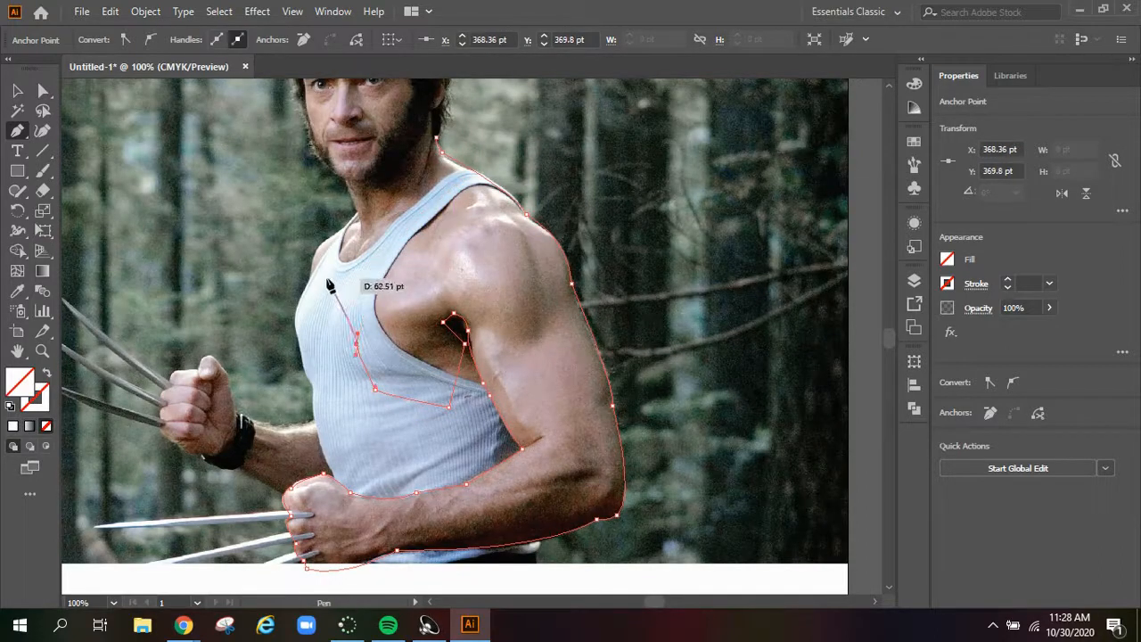
# Continue the body path across the chest to the far shoulder and up the front of the neck
pyautogui.click(310, 288)
pyautogui.scroll(1, 314, 290)
pyautogui.click(315, 310)
pyautogui.click(358, 274)
pyautogui.click(345, 239)
# Trace the jaw, face and hairline, close the body path at the back of the neck and deselect it
pyautogui.scroll(2, 347, 245)
pyautogui.scroll(1, 360, 298)
pyautogui.click(310, 373)
pyautogui.click(305, 343)
pyautogui.click(301, 312)
pyautogui.moveTo(314, 264); pyautogui.dragTo(408, 271)
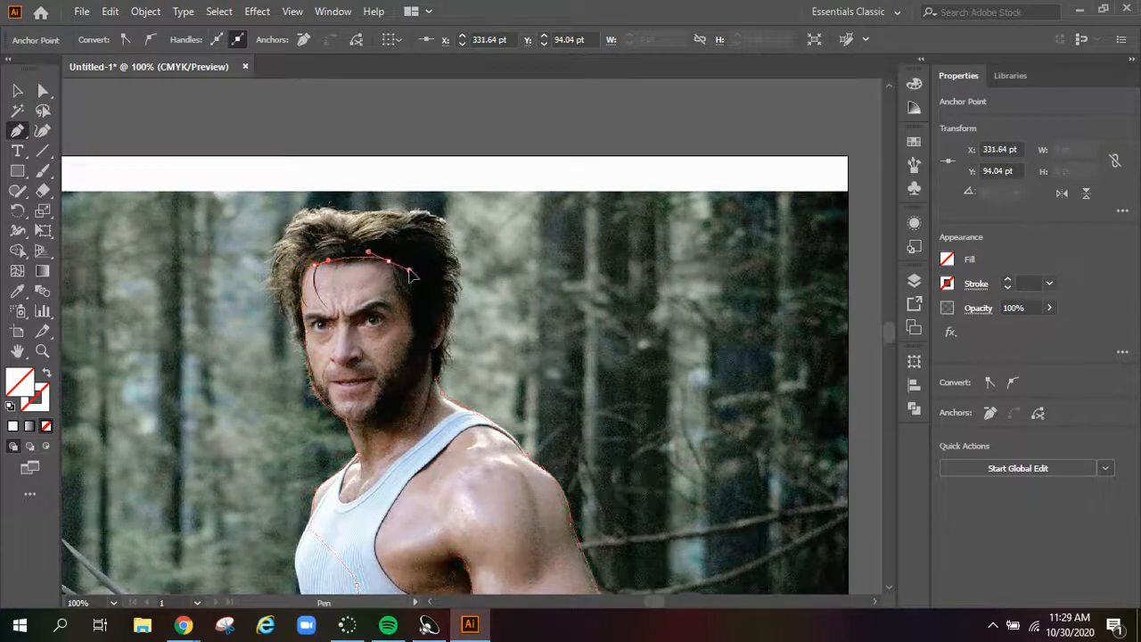
pyautogui.click(443, 296)
pyautogui.click(437, 378)
pyautogui.press('v')
pyautogui.scroll(-2, 501, 312)
pyautogui.scroll(-5, 501, 312)
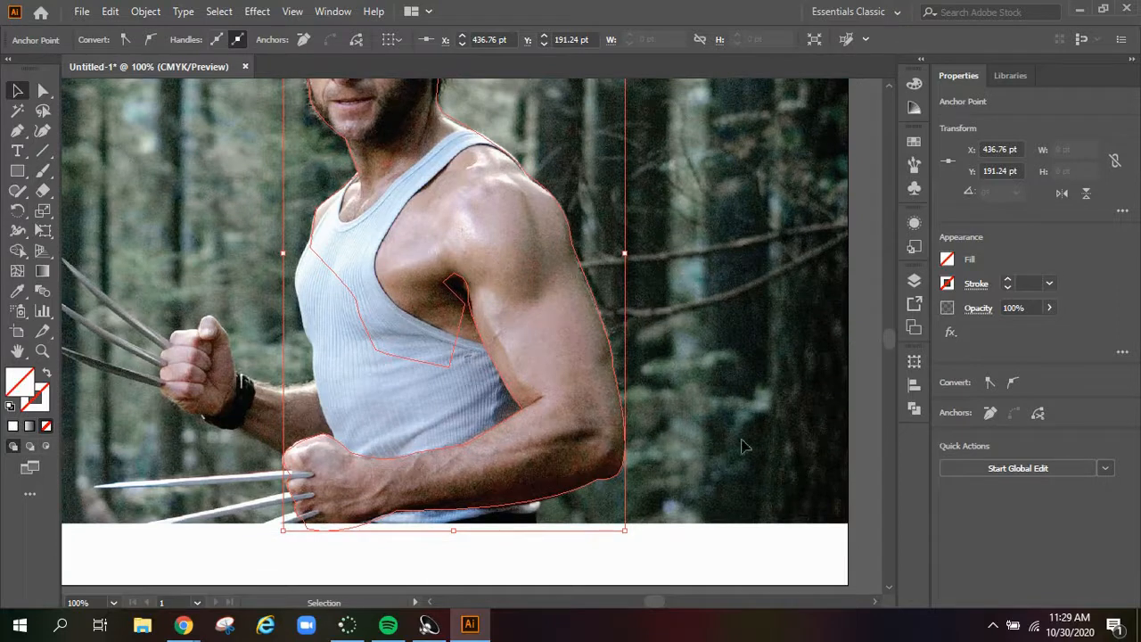
pyautogui.click(357, 414)
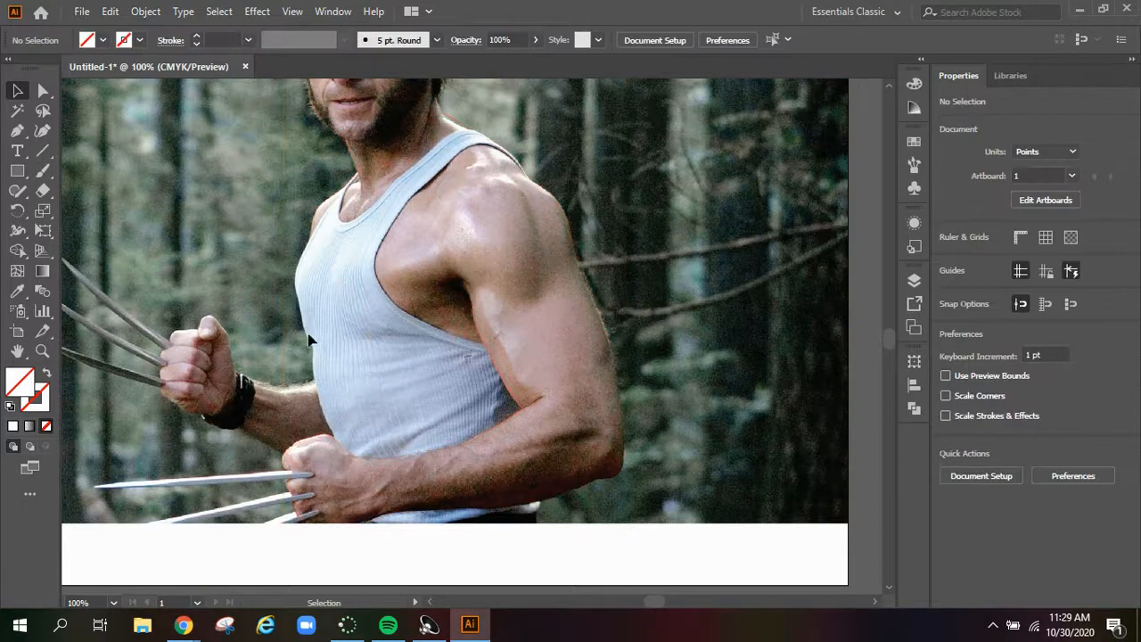
# Start a separate Pen path at the far arm, tracing the forearm's upper edge and the fist's outline
pyautogui.click(17, 130)
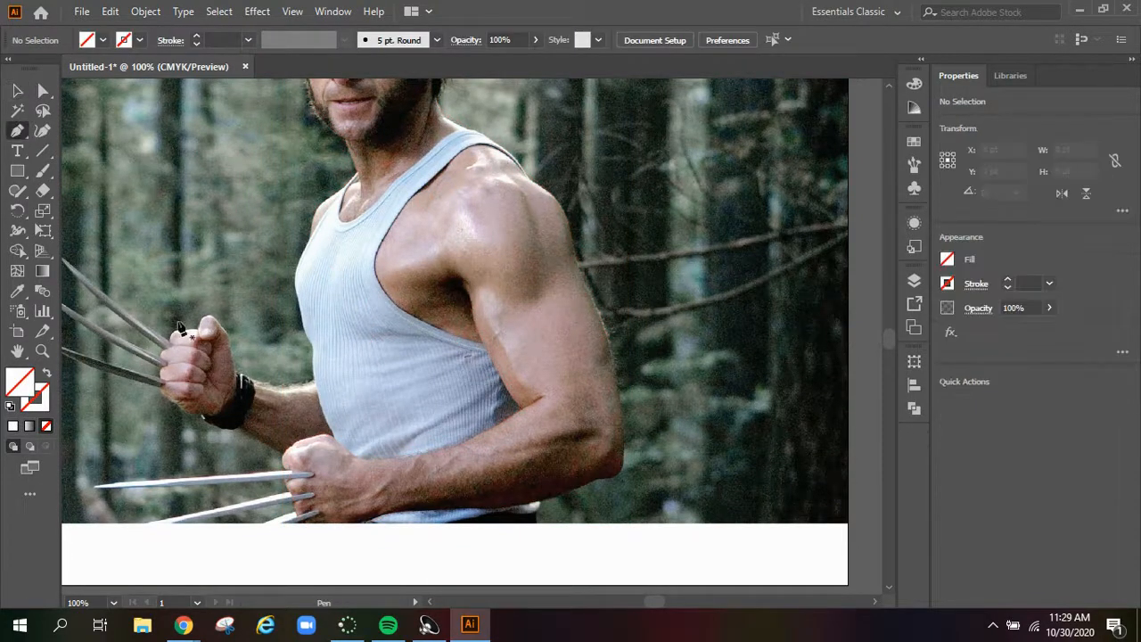
pyautogui.click(313, 384)
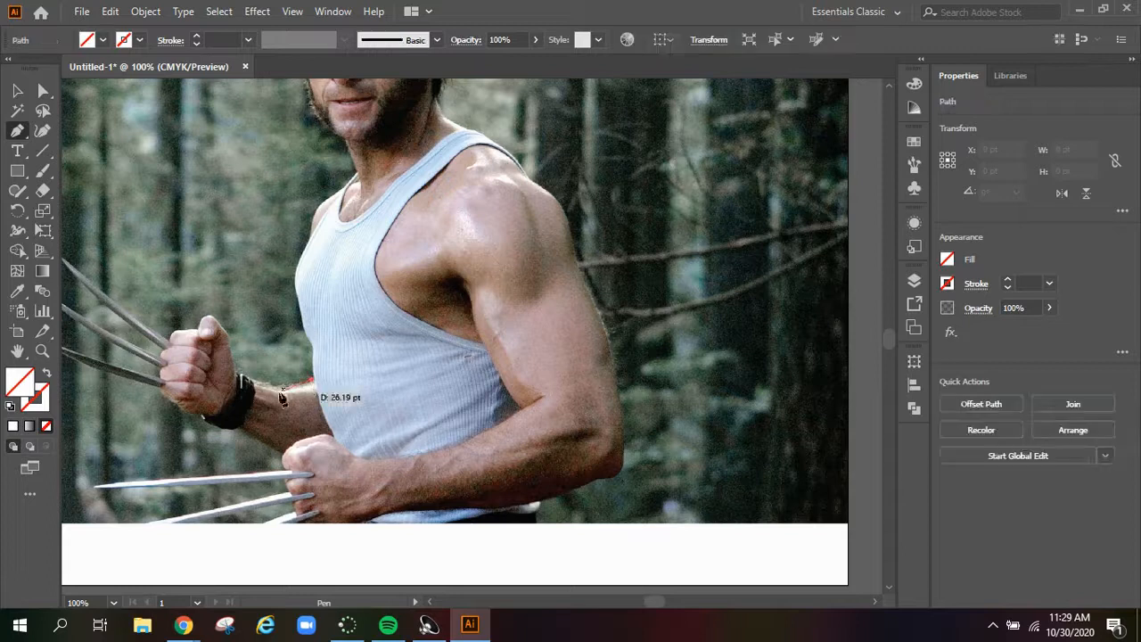
pyautogui.moveTo(289, 394); pyautogui.dragTo(270, 391)
pyautogui.click(287, 388)
pyautogui.click(239, 381)
pyautogui.click(169, 345)
pyautogui.click(166, 358)
# Trace around the far fist's knuckles and under the forearm, and close the path over the tank top
pyautogui.click(162, 382)
pyautogui.click(166, 397)
pyautogui.click(181, 410)
pyautogui.click(201, 413)
pyautogui.click(294, 458)
pyautogui.click(367, 442)
pyautogui.click(330, 376)
pyautogui.click(313, 381)
# Fill the far arm shape with a skin tone sampled from the fist in the photo
pyautogui.click(19, 91)
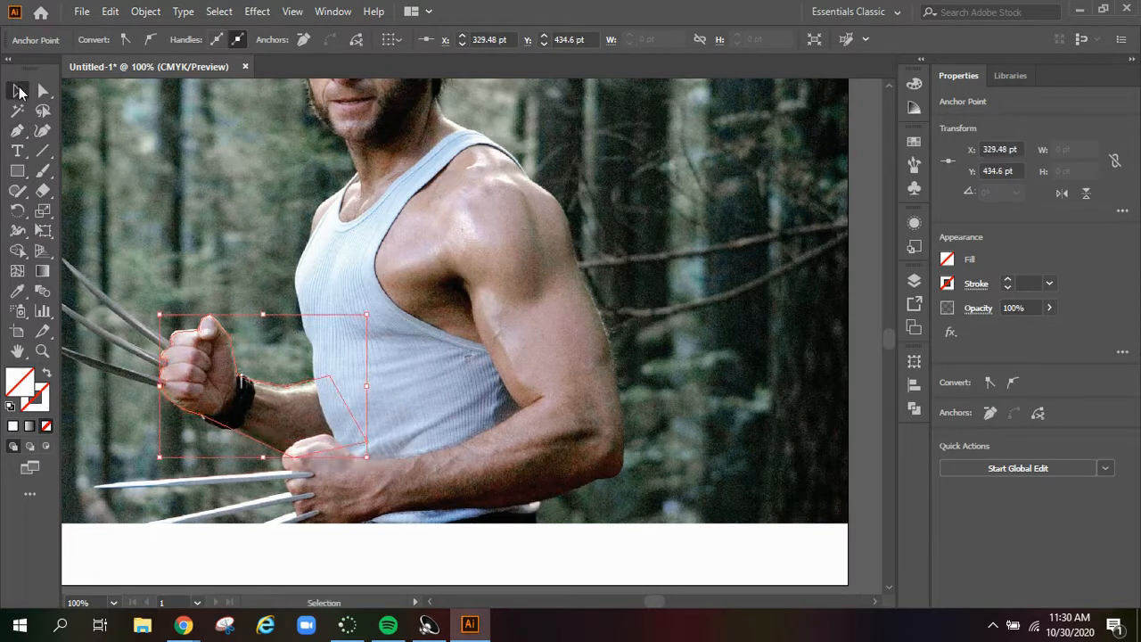
pyautogui.click(17, 290)
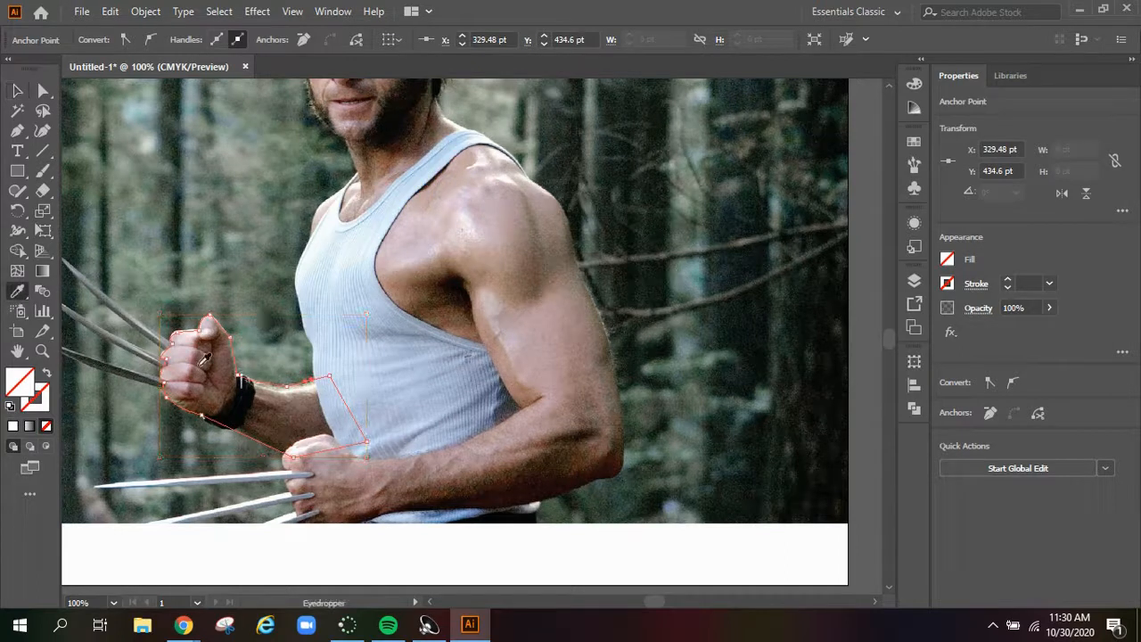
pyautogui.click(191, 348)
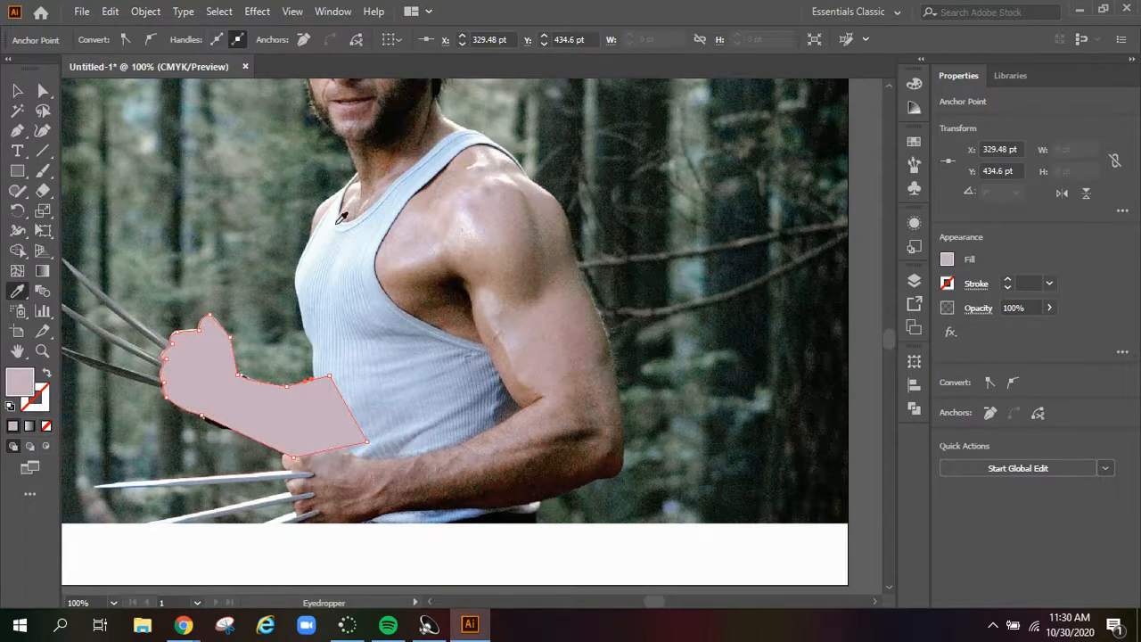
# Fill the main body shape with a skin tone sampled from the near shoulder in the photo
pyautogui.click(17, 91)
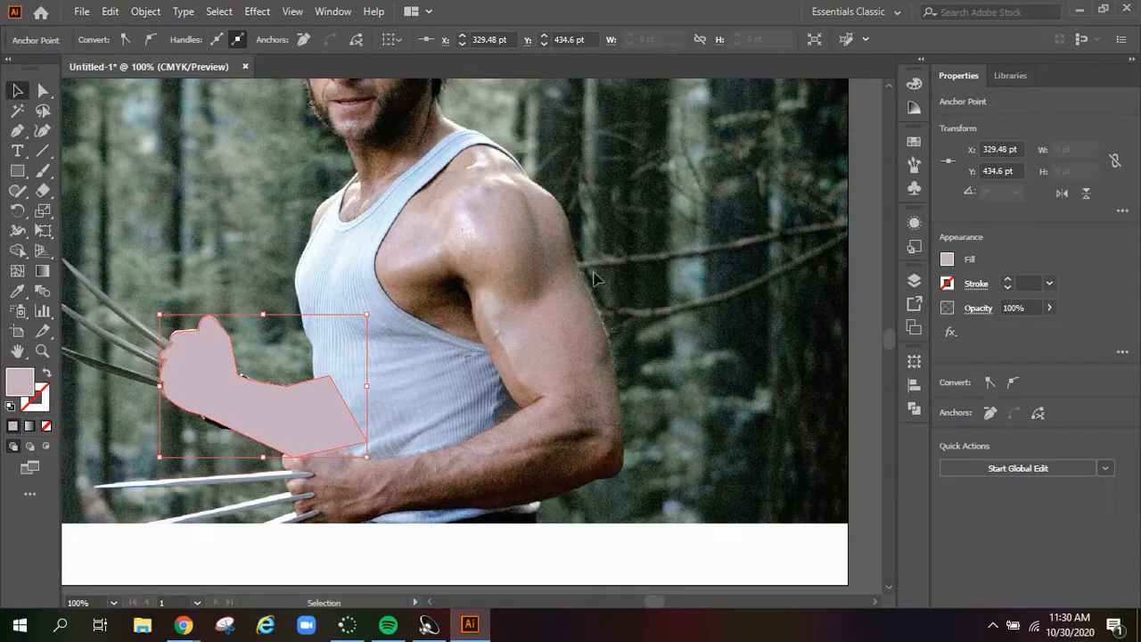
pyautogui.click(610, 352)
pyautogui.scroll(5, 557, 339)
pyautogui.scroll(1, 558, 341)
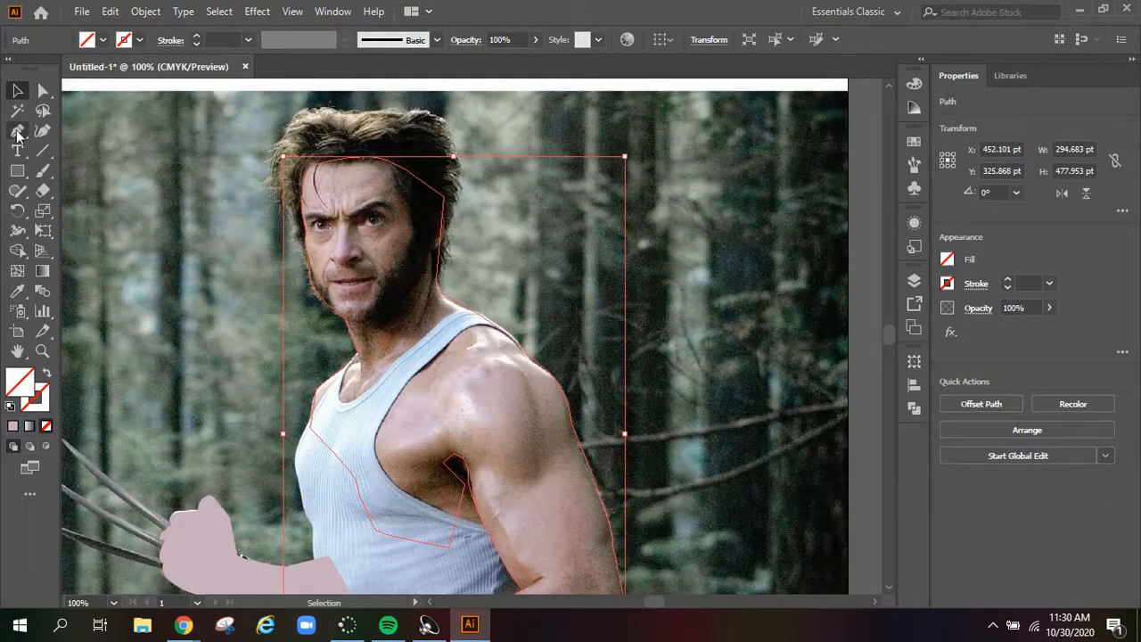
pyautogui.click(17, 291)
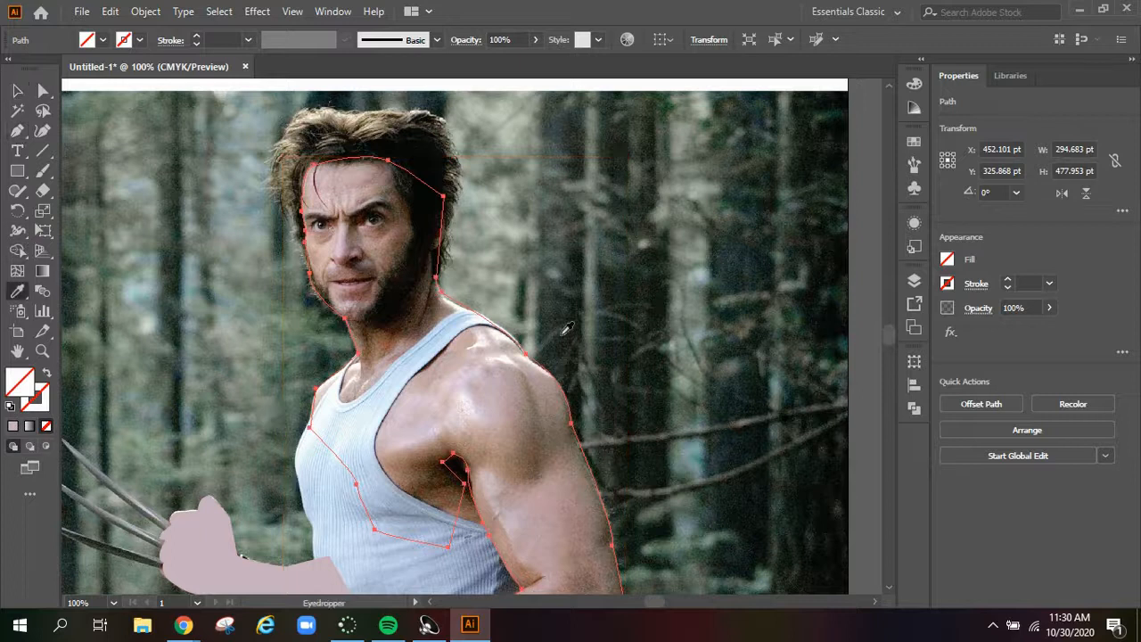
pyautogui.click(518, 394)
pyautogui.scroll(-3, 522, 389)
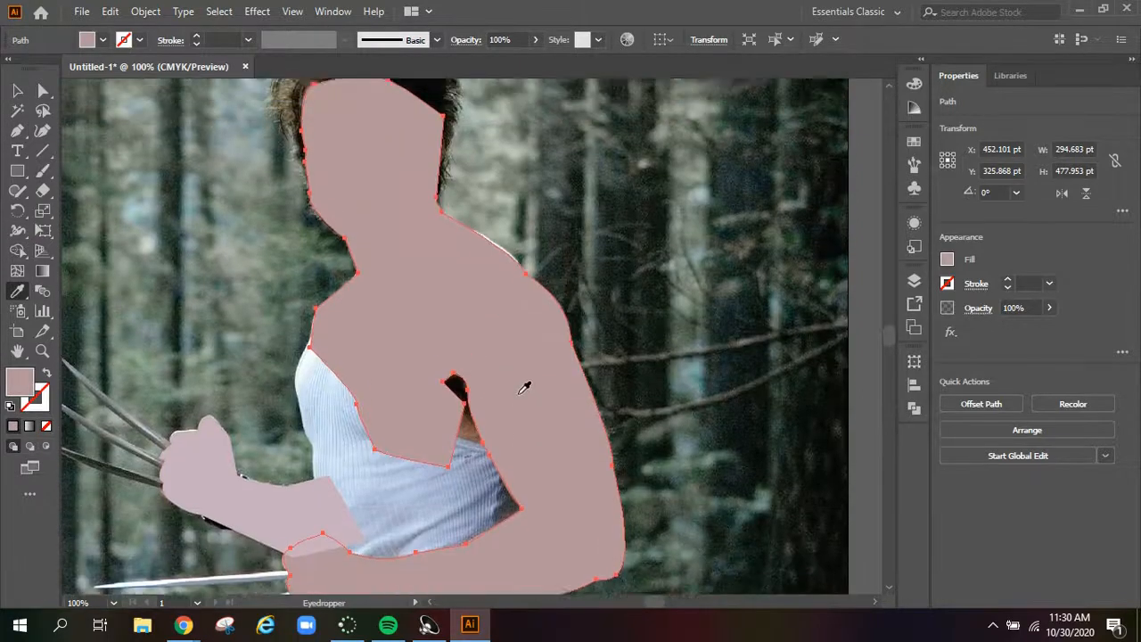
pyautogui.scroll(2, 526, 384)
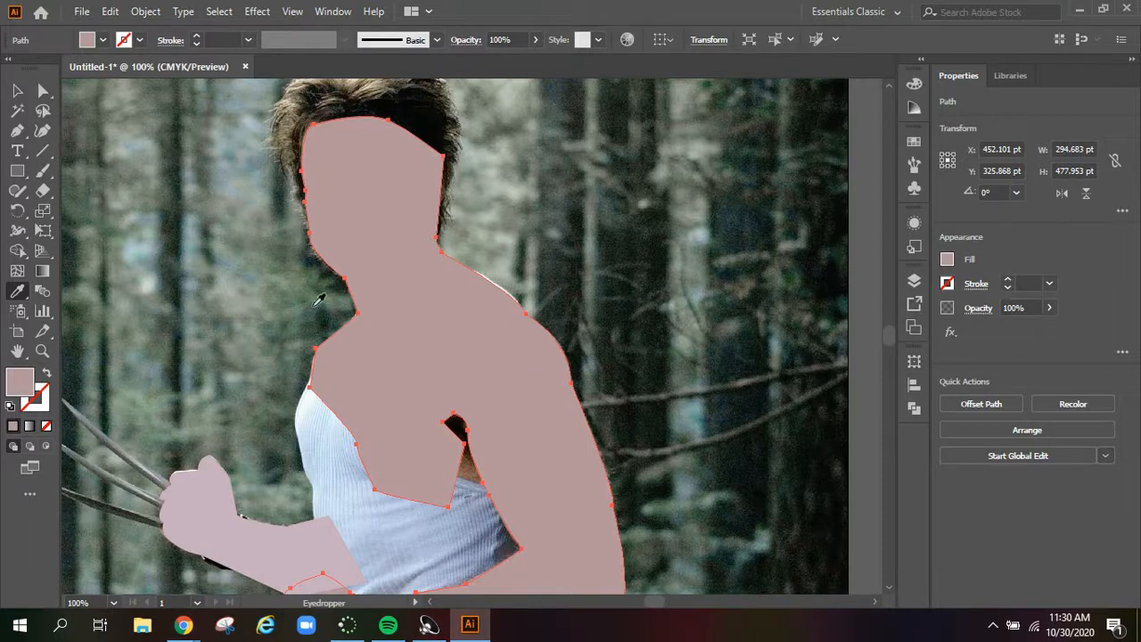
# Add a new layer above Body and name it Shirt
pyautogui.click(17, 90)
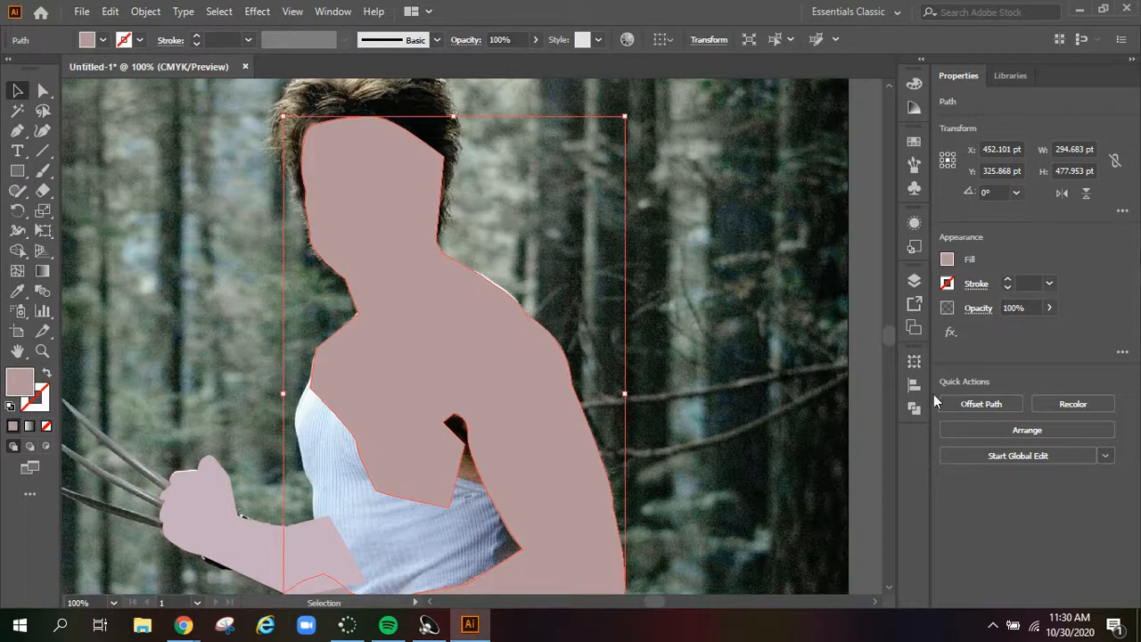
pyautogui.click(914, 280)
pyautogui.click(847, 429)
pyautogui.doubleClick(789, 298)
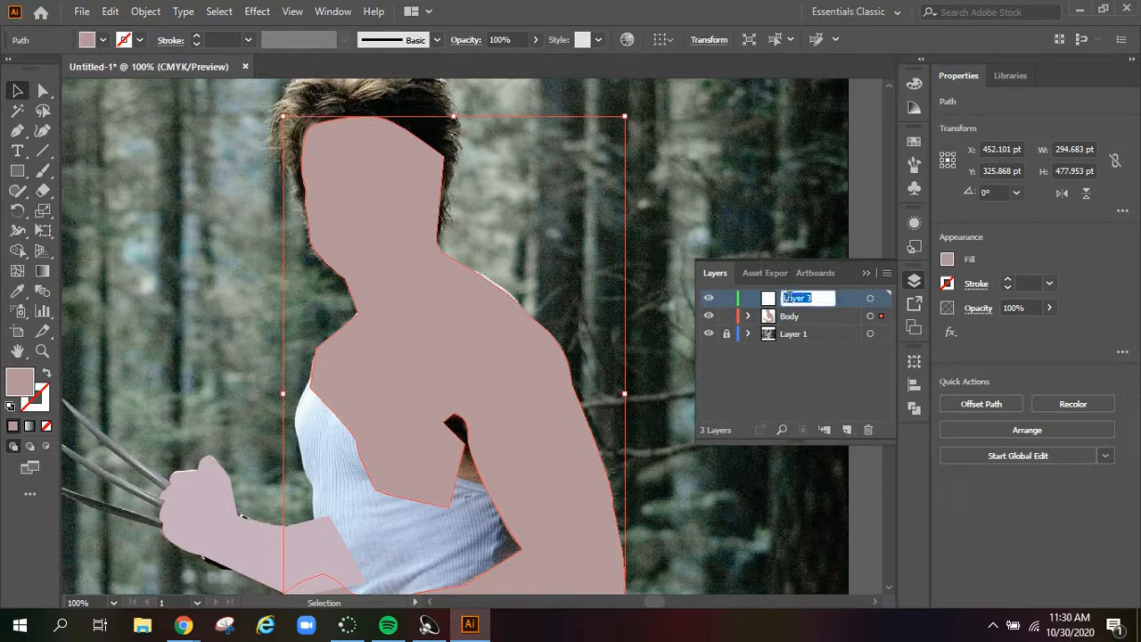
pyautogui.write('Shirt')
pyautogui.press('Return')
# Hide the Body layer and trace the tank top's near strap and upper armhole on the Shirt layer with the Pen tool
pyautogui.click(708, 315)
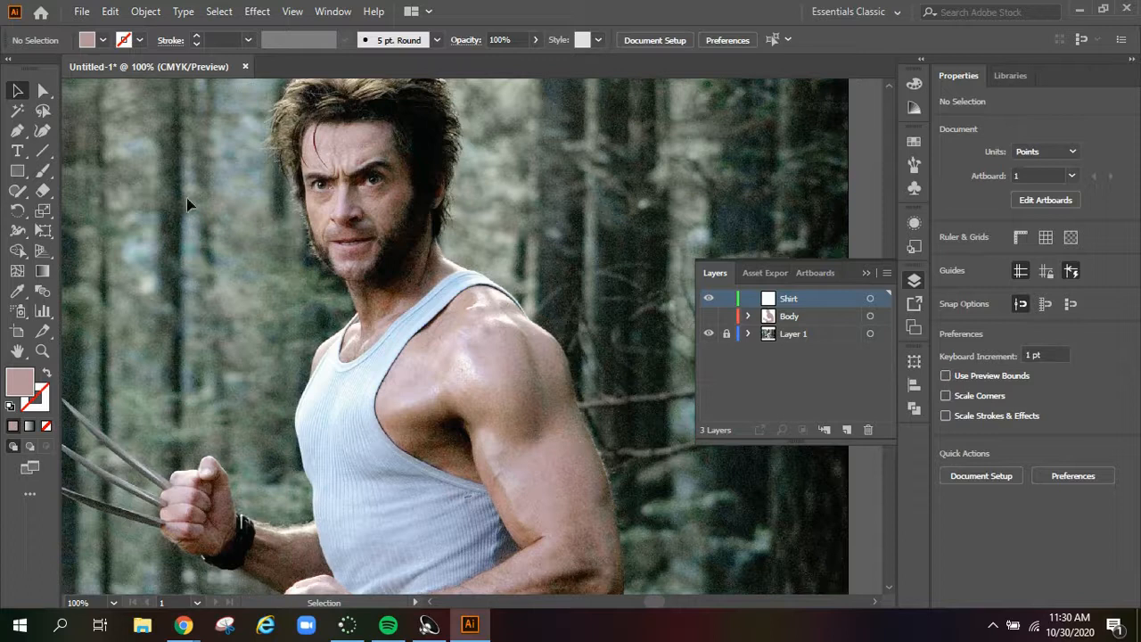
pyautogui.click(17, 130)
pyautogui.click(410, 359)
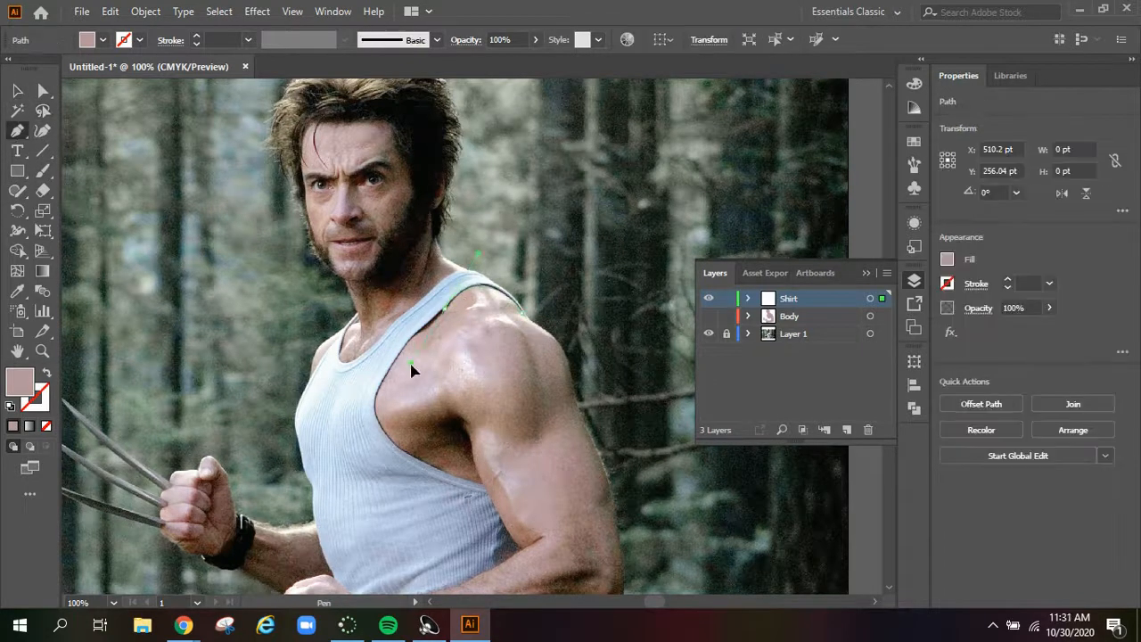
pyautogui.moveTo(410, 360); pyautogui.dragTo(413, 357)
pyautogui.click(445, 308)
pyautogui.click(416, 334)
pyautogui.moveTo(377, 417); pyautogui.dragTo(380, 466)
pyautogui.click(377, 417)
# Set the shirt path's fill to none and continue it along the lower armhole to the inner elbow
pyautogui.click(946, 258)
pyautogui.click(769, 320)
pyautogui.scroll(-3, 436, 486)
pyautogui.click(481, 362)
pyautogui.click(519, 426)
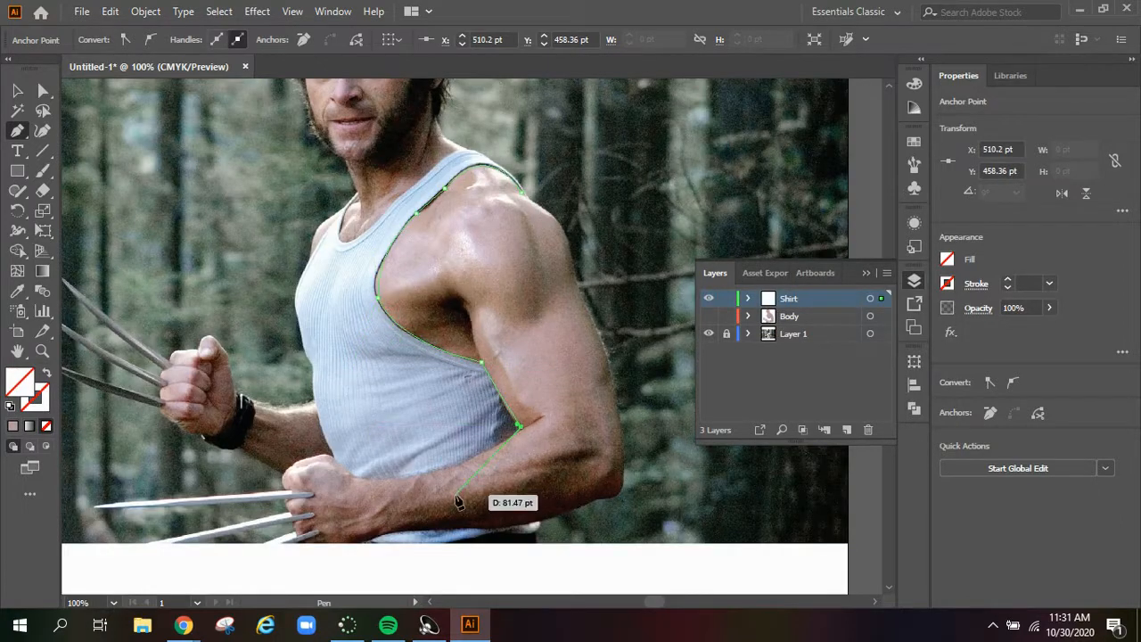
# Trace the shirt's lower edge along the near forearm and up its front side to the chest
pyautogui.moveTo(356, 477); pyautogui.dragTo(244, 478)
pyautogui.click(357, 478)
pyautogui.click(331, 455)
pyautogui.moveTo(312, 364); pyautogui.dragTo(314, 333)
pyautogui.click(312, 258)
# Trace the far strap and neckline, close the shirt path at the near shoulder and adjust the neckline's anchor point
pyautogui.moveTo(311, 257); pyautogui.dragTo(511, 170)
pyautogui.click(359, 191)
pyautogui.click(388, 205)
pyautogui.click(479, 153)
pyautogui.click(522, 192)
pyautogui.press('a')
pyautogui.moveTo(389, 205); pyautogui.dragTo(389, 209)
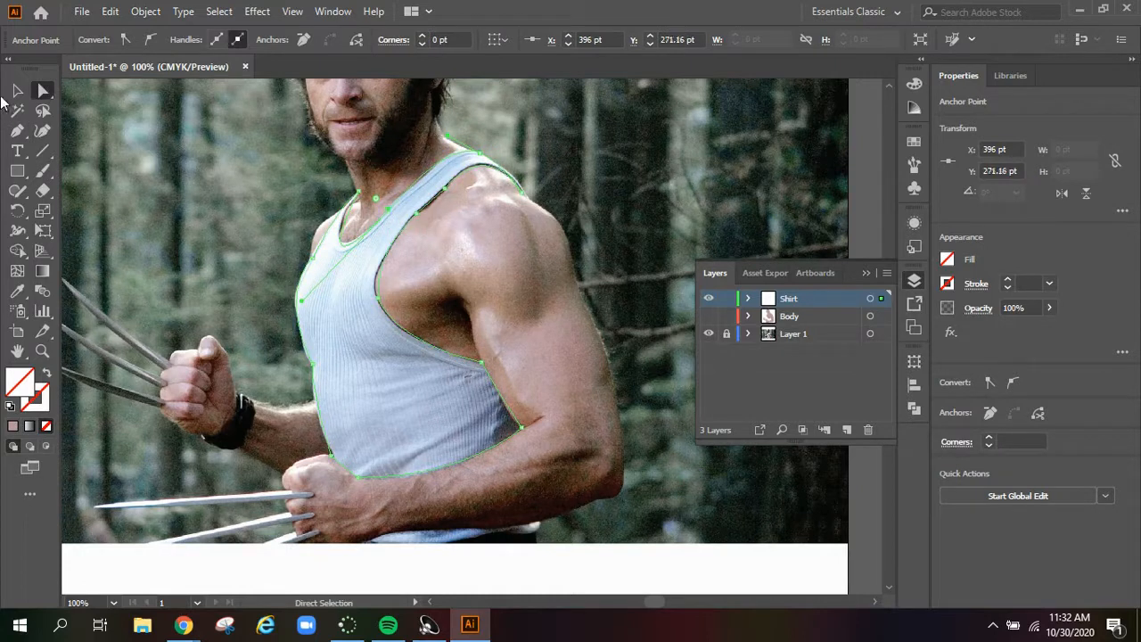
# Fill the shirt shape with light blue sampled from the tank top and show the Body layer again
pyautogui.click(17, 290)
pyautogui.click(366, 370)
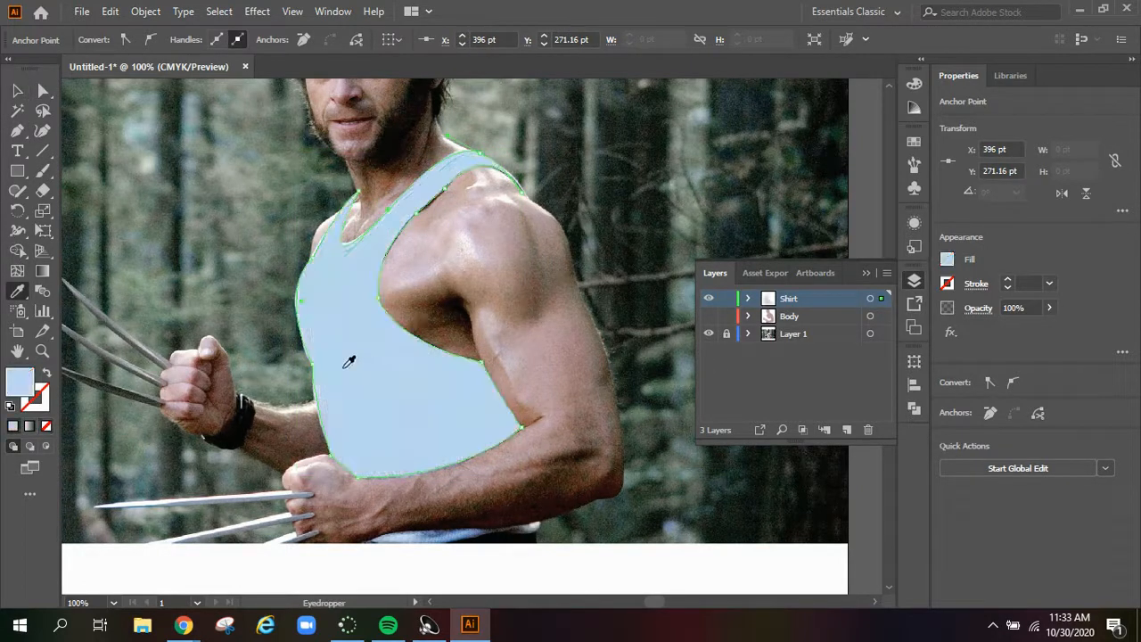
pyautogui.click(708, 316)
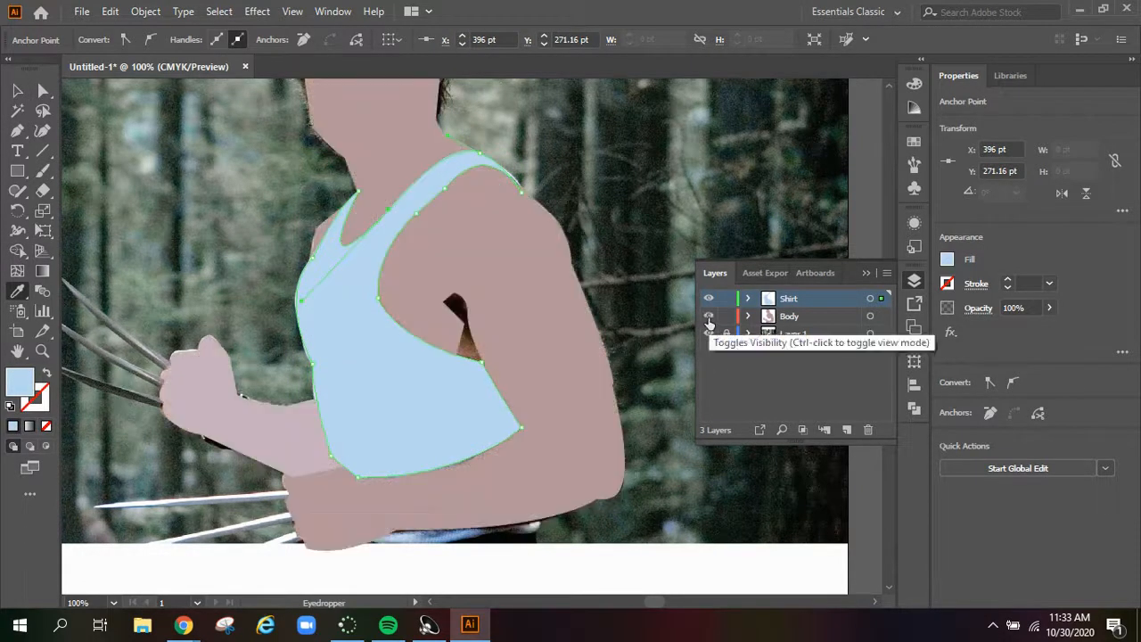
# Hide the Shirt and Body layers and add a new layer named Hair above them
pyautogui.scroll(4, 672, 355)
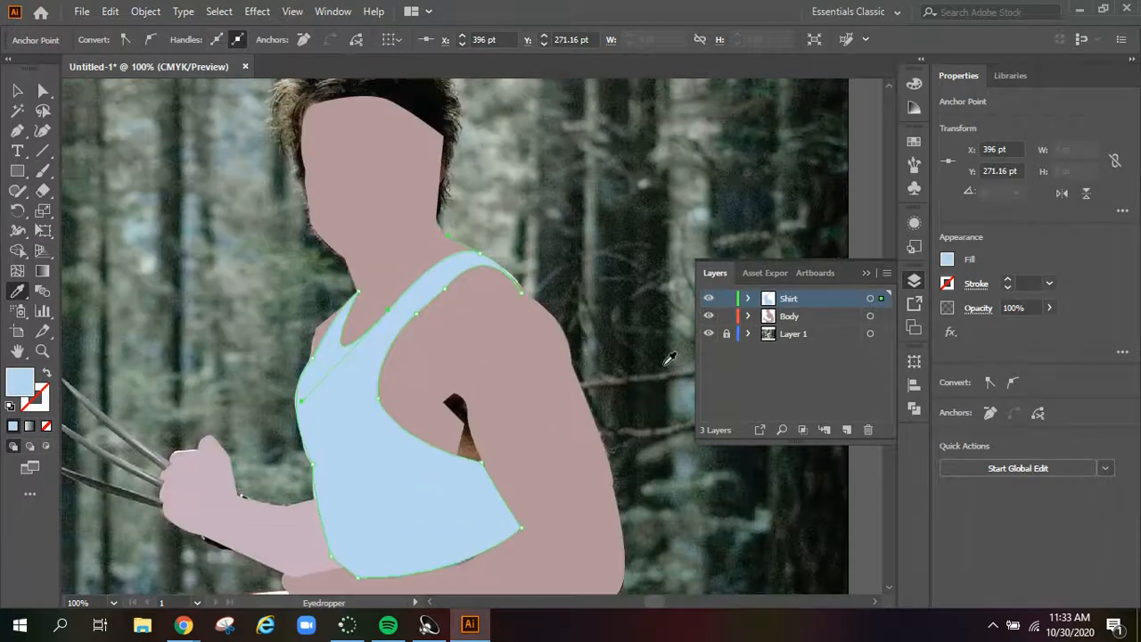
pyautogui.click(709, 298)
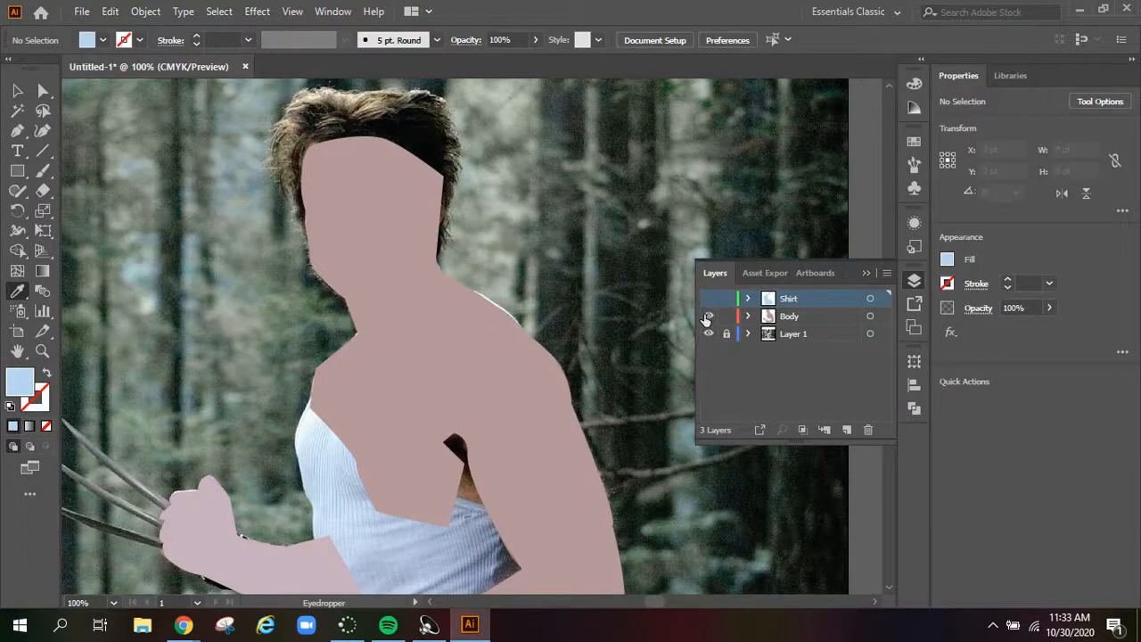
pyautogui.click(708, 315)
pyautogui.click(845, 430)
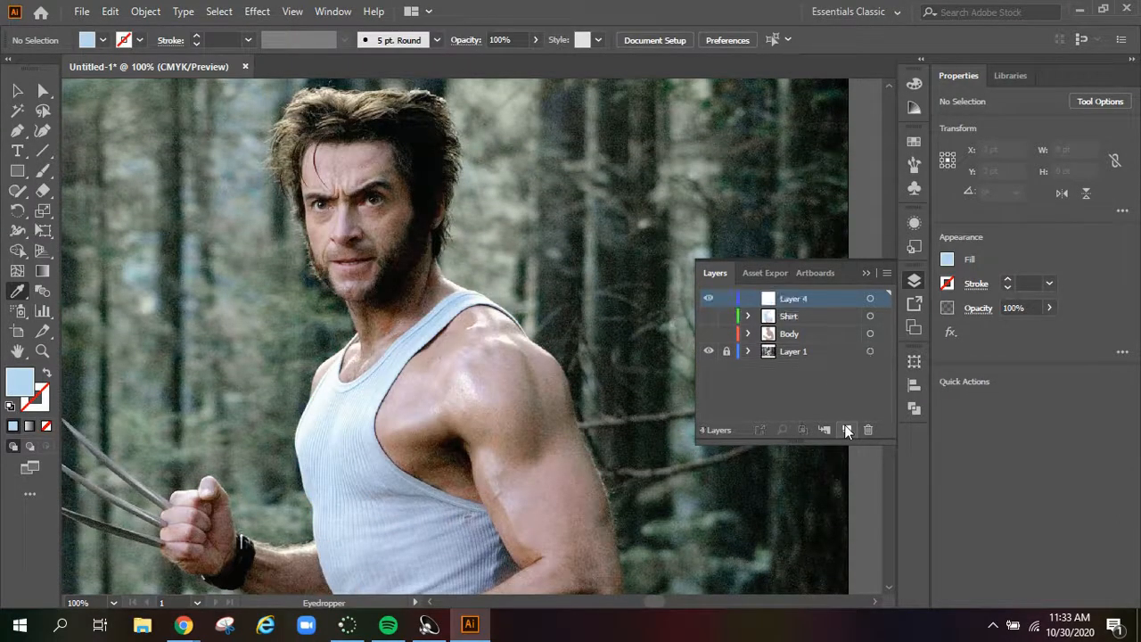
pyautogui.doubleClick(802, 298)
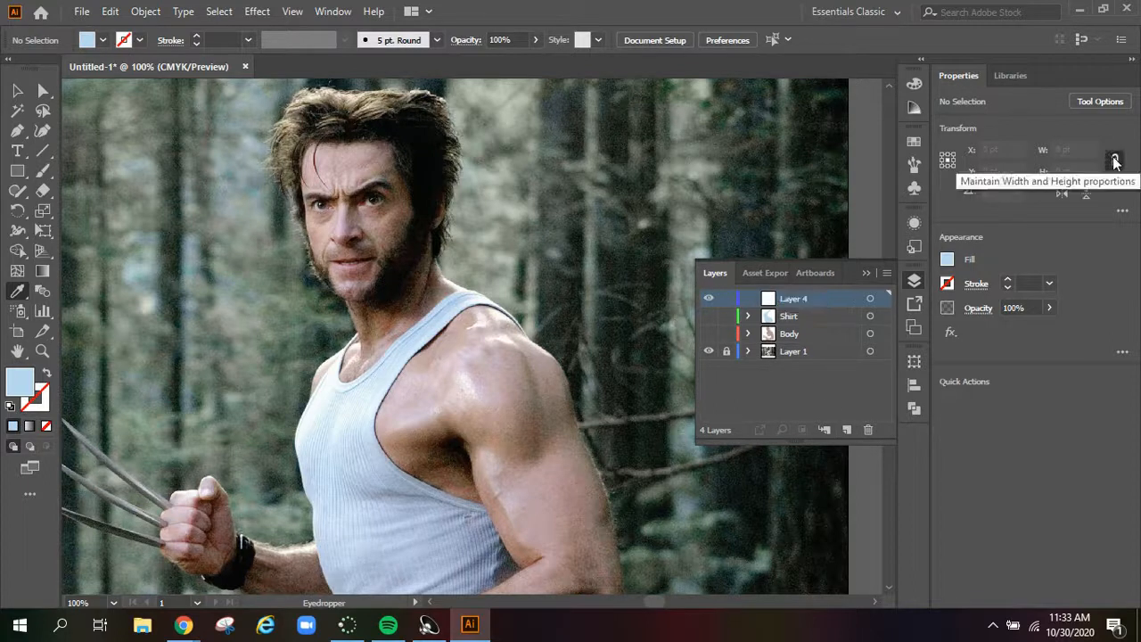
pyautogui.press('r')
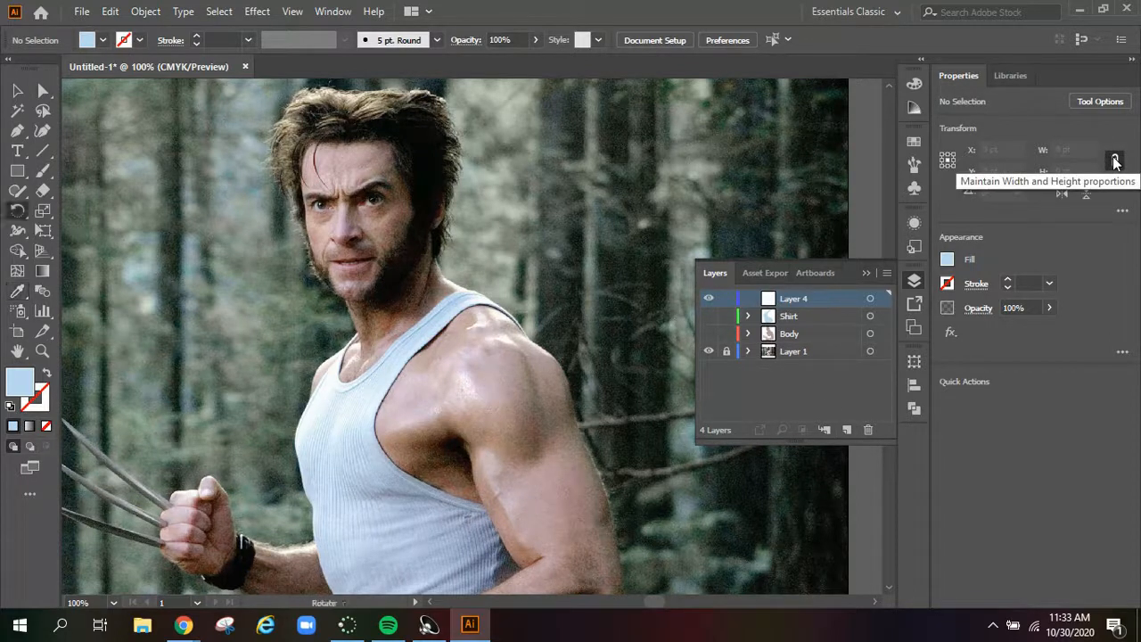
pyautogui.click(1114, 160)
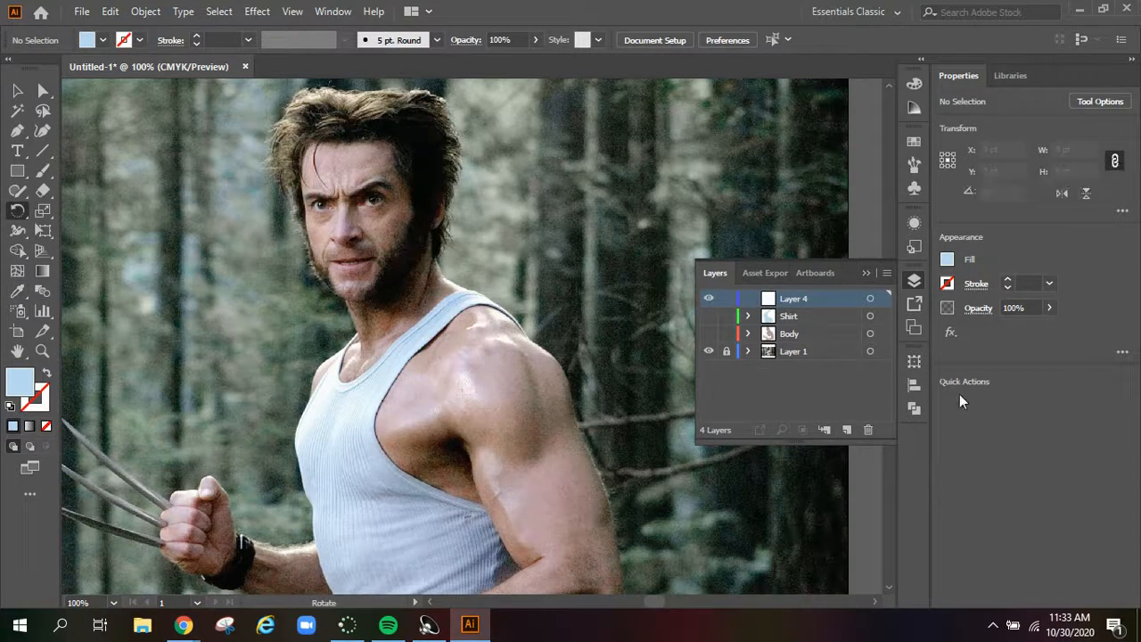
pyautogui.doubleClick(793, 300)
# Begin the hair path at the chin on the Hair layer, follow the far jaw's beard edge and set the fill to none
pyautogui.press('z')
pyautogui.click(378, 230)
pyautogui.click(490, 368)
pyautogui.press('p')
pyautogui.click(374, 518)
pyautogui.click(352, 462)
pyautogui.click(333, 454)
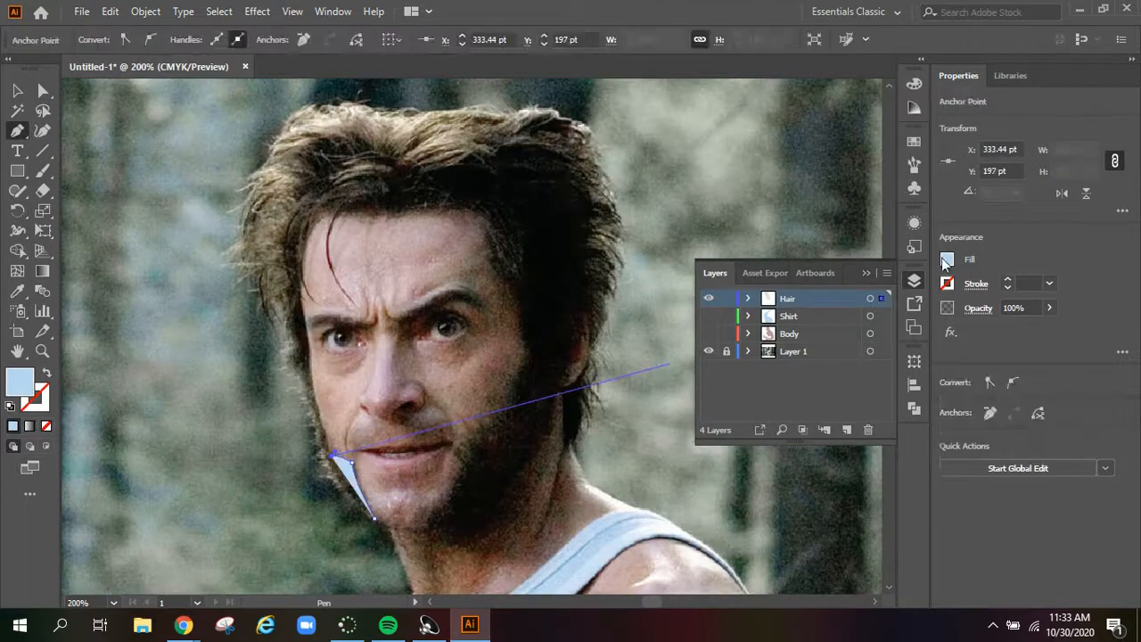
pyautogui.click(945, 259)
pyautogui.click(767, 298)
# Continue the hair path up the far side of the face and around the loose strand on the forehead
pyautogui.click(311, 362)
pyautogui.moveTo(328, 214); pyautogui.dragTo(369, 189)
pyautogui.click(329, 214)
pyautogui.click(353, 305)
pyautogui.moveTo(341, 257); pyautogui.dragTo(331, 246)
pyautogui.click(338, 214)
# Trace the hairline across the forehead and down the near temple
pyautogui.click(362, 214)
pyautogui.click(369, 220)
pyautogui.click(387, 214)
pyautogui.click(386, 220)
pyautogui.moveTo(436, 208); pyautogui.dragTo(446, 213)
pyautogui.click(487, 220)
pyautogui.click(486, 255)
pyautogui.click(515, 303)
# Trace the inner edge of the near sideburn and beard down the cheek to the jaw beside the chin
pyautogui.click(527, 345)
pyautogui.click(513, 385)
pyautogui.click(506, 401)
pyautogui.click(487, 419)
pyautogui.click(464, 417)
pyautogui.click(478, 428)
pyautogui.click(467, 462)
pyautogui.click(431, 523)
# Curve the path up along the near jaw, around the ear and into the pointed hair tips at the nape
pyautogui.moveTo(553, 486); pyautogui.dragTo(554, 388)
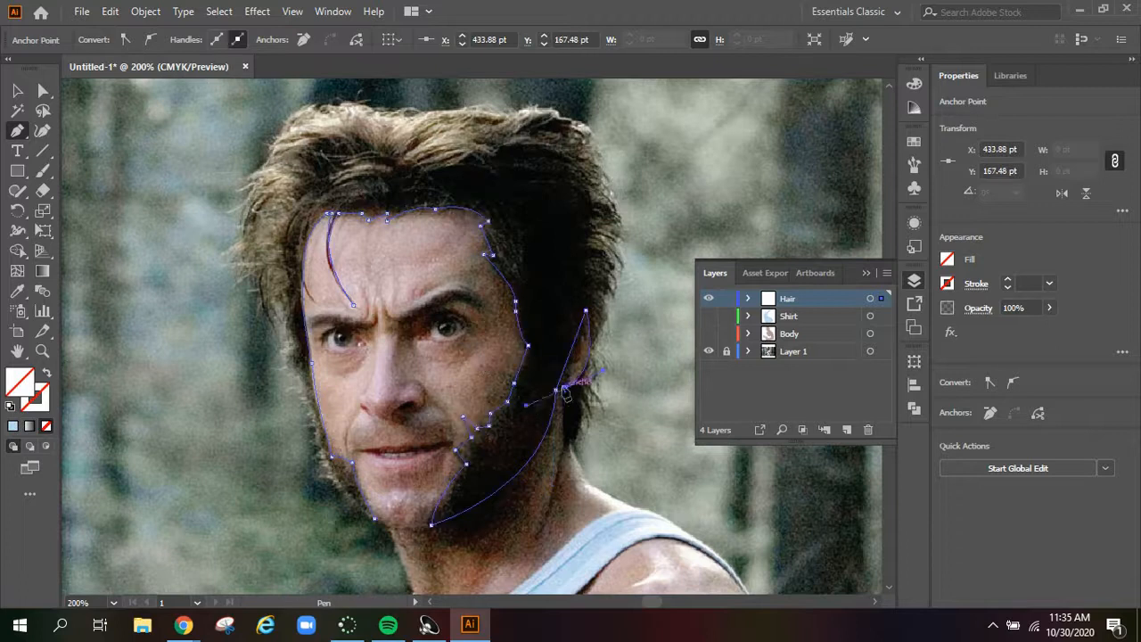
pyautogui.click(576, 440)
pyautogui.click(579, 399)
pyautogui.click(590, 427)
pyautogui.click(584, 387)
pyautogui.click(606, 417)
pyautogui.click(589, 375)
# Zigzag the path upward through the hair spikes on the back of the head behind the ear
pyautogui.click(599, 378)
pyautogui.click(605, 316)
pyautogui.click(592, 296)
pyautogui.click(614, 299)
pyautogui.click(593, 276)
pyautogui.click(613, 289)
pyautogui.click(586, 263)
pyautogui.moveTo(613, 271); pyautogui.dragTo(625, 296)
pyautogui.moveTo(587, 247); pyautogui.dragTo(632, 293)
pyautogui.click(615, 242)
pyautogui.click(592, 236)
pyautogui.click(619, 230)
# Trace the remaining hair spikes up the back of the head to the crown
pyautogui.click(594, 221)
pyautogui.click(618, 215)
pyautogui.click(591, 201)
pyautogui.click(585, 182)
pyautogui.click(608, 179)
pyautogui.click(597, 174)
pyautogui.click(603, 155)
pyautogui.click(579, 155)
pyautogui.click(583, 144)
pyautogui.click(590, 129)
# Trace the hair's upper outline across the top of the head to the far side
pyautogui.click(556, 112)
pyautogui.click(509, 116)
pyautogui.click(414, 116)
pyautogui.click(377, 117)
pyautogui.click(287, 127)
pyautogui.click(248, 175)
# Trace the jagged hair tufts on the far side of the head down to ear level
pyautogui.click(262, 180)
pyautogui.moveTo(238, 225); pyautogui.dragTo(243, 243)
pyautogui.click(269, 183)
pyautogui.click(246, 234)
pyautogui.click(227, 250)
pyautogui.click(244, 246)
pyautogui.click(237, 262)
pyautogui.click(259, 261)
pyautogui.click(235, 276)
pyautogui.click(256, 314)
pyautogui.click(279, 299)
# Trace the far sideburn and beard down to the chin, close the hair path and fill it with black sampled from the hair
pyautogui.click(290, 303)
pyautogui.click(300, 346)
pyautogui.click(282, 351)
pyautogui.click(298, 361)
pyautogui.click(301, 393)
pyautogui.click(311, 416)
pyautogui.click(317, 452)
pyautogui.click(331, 474)
pyautogui.moveTo(375, 517); pyautogui.dragTo(397, 527)
pyautogui.press('i')
pyautogui.click(511, 254)
# Outline the near eyebrow with no fill, close the shape and fill it with black sampled from the hair
pyautogui.press('p')
pyautogui.click(403, 315)
pyautogui.moveTo(448, 290); pyautogui.dragTo(430, 304)
pyautogui.click(484, 310)
pyautogui.click(947, 259)
pyautogui.click(770, 320)
pyautogui.click(509, 352)
pyautogui.click(415, 321)
pyautogui.click(404, 316)
pyautogui.press('i')
pyautogui.click(538, 174)
# Outline the far eyebrow with no fill, close the shape and fill it with black sampled from the hair
pyautogui.press('p')
pyautogui.click(375, 315)
pyautogui.click(369, 326)
pyautogui.click(311, 329)
pyautogui.click(946, 259)
pyautogui.moveTo(328, 321); pyautogui.dragTo(407, 344)
pyautogui.click(769, 320)
pyautogui.click(17, 291)
pyautogui.click(441, 173)
# Fit the artboard in view, show the Shirt and Body layers again and deselect the eyebrow
pyautogui.hotkey('ctrl', '0')
pyautogui.click(708, 316)
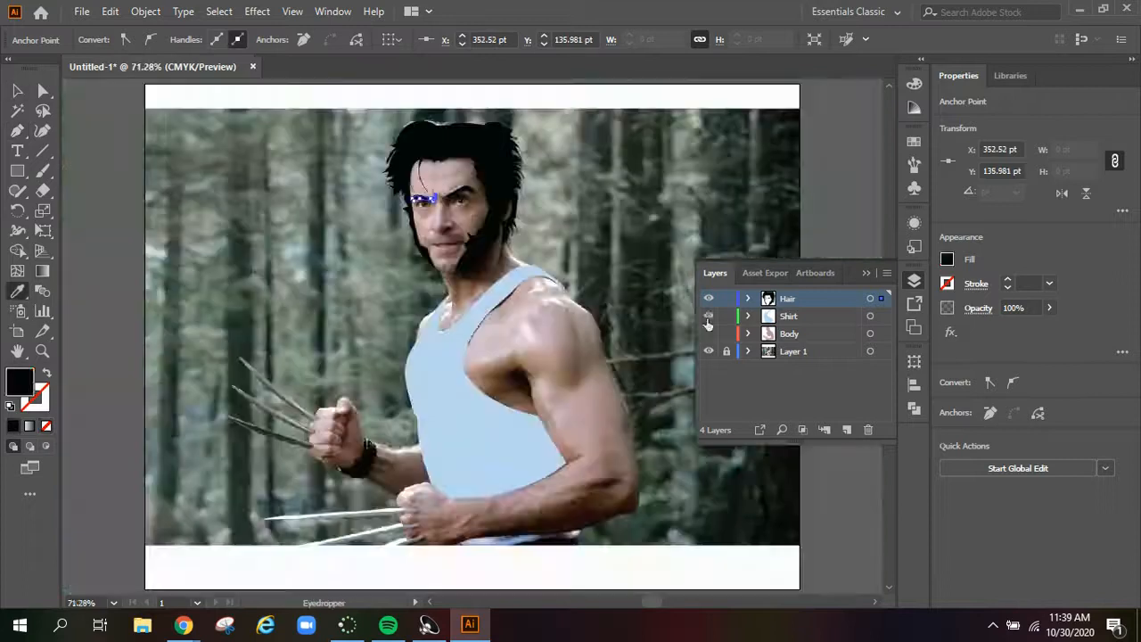
pyautogui.click(709, 334)
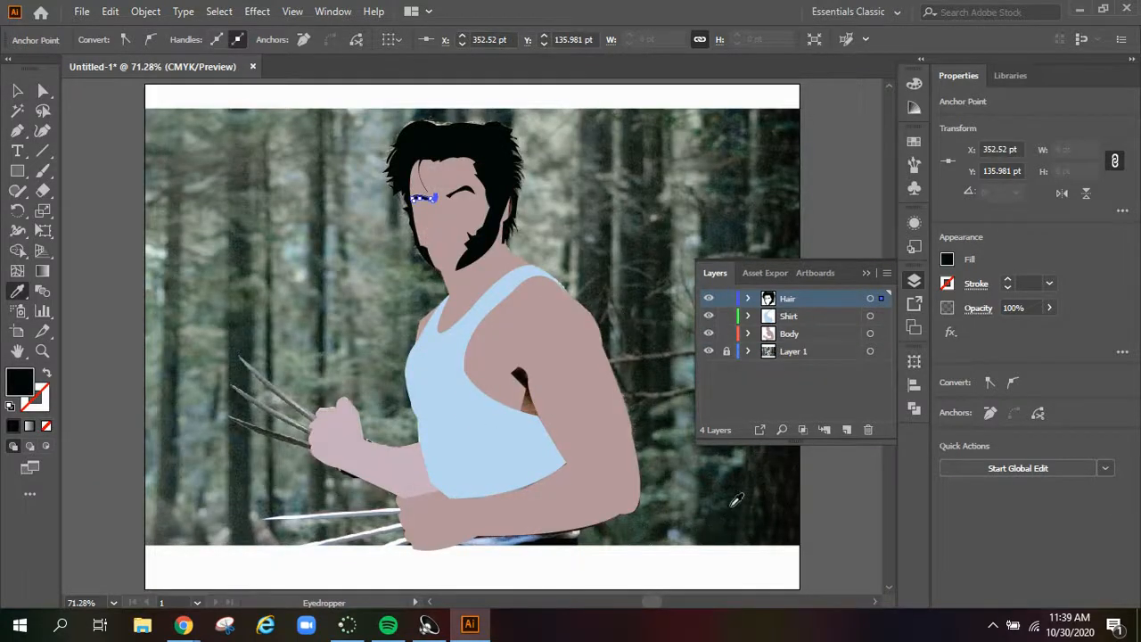
pyautogui.click(13, 90)
pyautogui.click(122, 205)
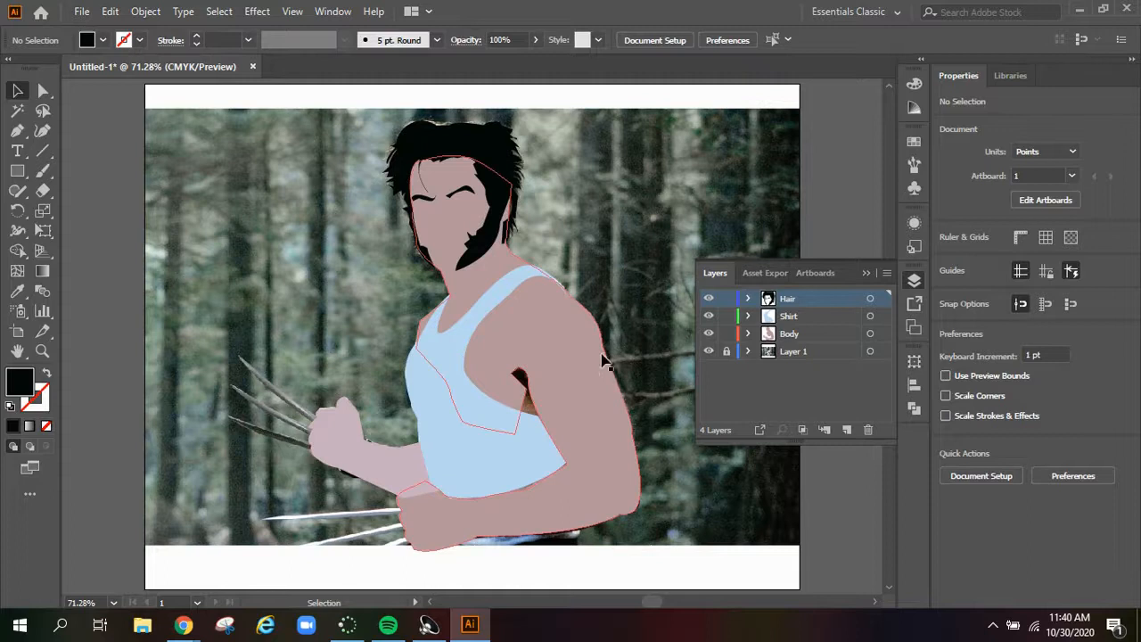
# Add a new layer named Clawsz above the Hair layer
pyautogui.scroll(-3, 559, 305)
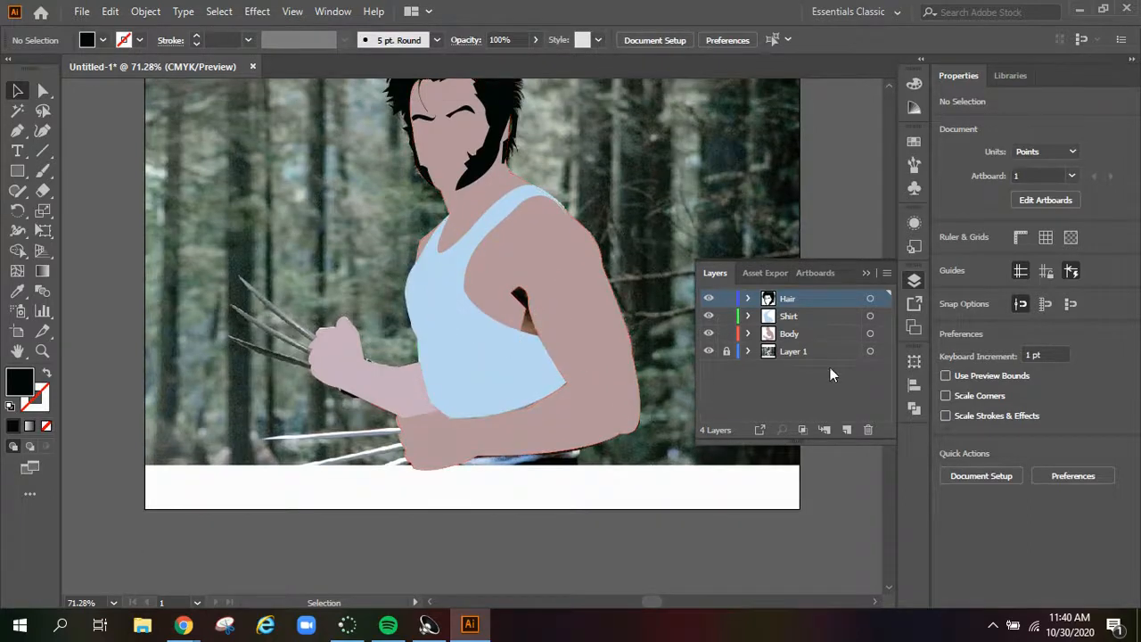
pyautogui.click(847, 430)
pyautogui.doubleClick(795, 300)
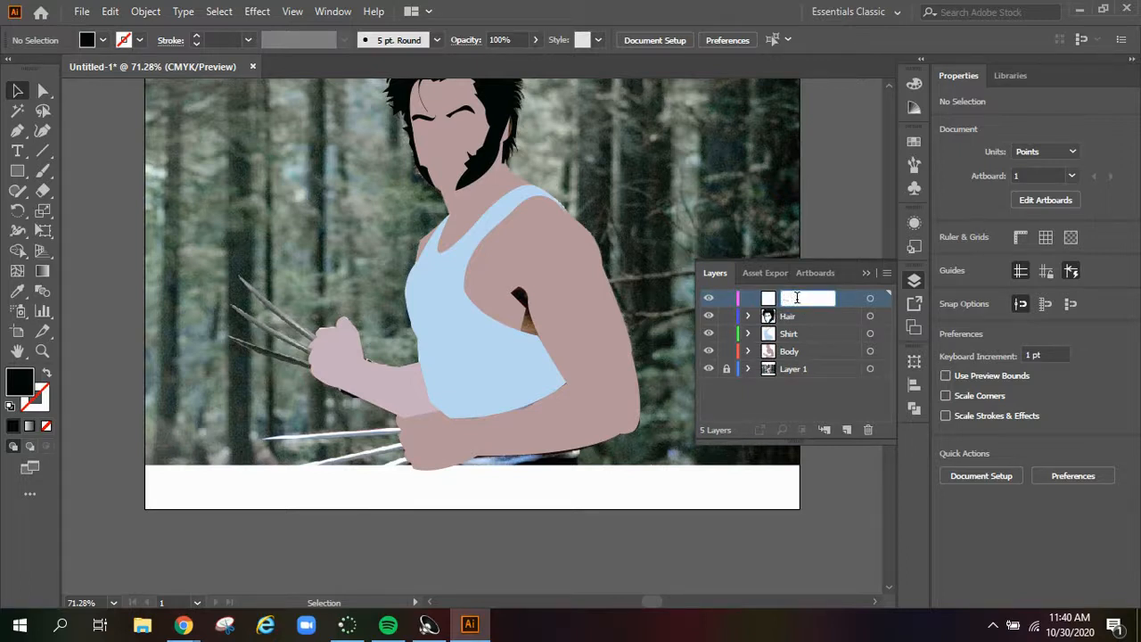
pyautogui.write('Clawsz')
# Trace the raised fist's uppermost claw from the knuckles to its tip and back, with the fill set to none
pyautogui.click(293, 334)
pyautogui.press('z')
pyautogui.click(293, 333)
pyautogui.click(483, 354)
pyautogui.press('p')
pyautogui.click(511, 312)
pyautogui.moveTo(350, 189); pyautogui.dragTo(272, 114)
pyautogui.click(946, 259)
pyautogui.click(764, 318)
pyautogui.moveTo(507, 339); pyautogui.dragTo(546, 358)
# Trace the raised fist's middle and lowest claws and close the claw path over the fist
pyautogui.moveTo(334, 250); pyautogui.dragTo(312, 230)
pyautogui.moveTo(507, 361); pyautogui.dragTo(602, 399)
pyautogui.click(329, 316)
pyautogui.moveTo(502, 383); pyautogui.dragTo(653, 424)
pyautogui.click(513, 388)
pyautogui.click(541, 346)
pyautogui.click(526, 312)
pyautogui.click(512, 312)
# Fill the claws with sampled light grey and move the Clawsz layer below the Body layer
pyautogui.click(18, 291)
pyautogui.click(231, 423)
pyautogui.click(18, 91)
pyautogui.moveTo(792, 298); pyautogui.dragTo(792, 360)
# Collapse the layer list and trace the lower fist's uppermost claw from the knuckles to its tip and back
pyautogui.scroll(-5, 527, 497)
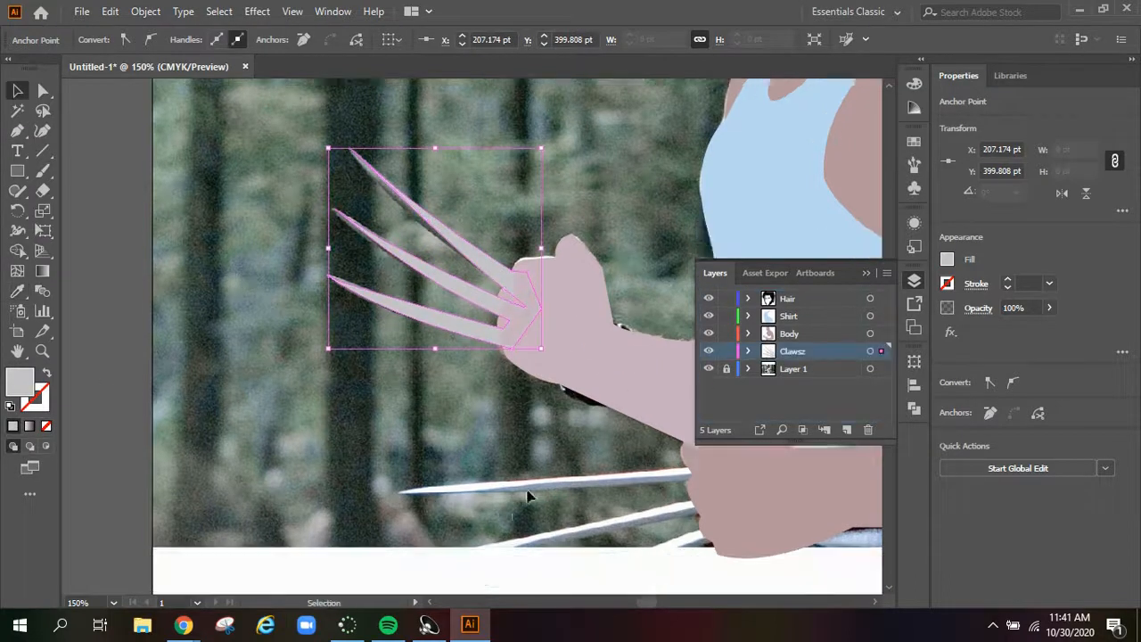
pyautogui.click(18, 131)
pyautogui.click(913, 280)
pyautogui.click(689, 407)
pyautogui.moveTo(397, 431); pyautogui.dragTo(369, 434)
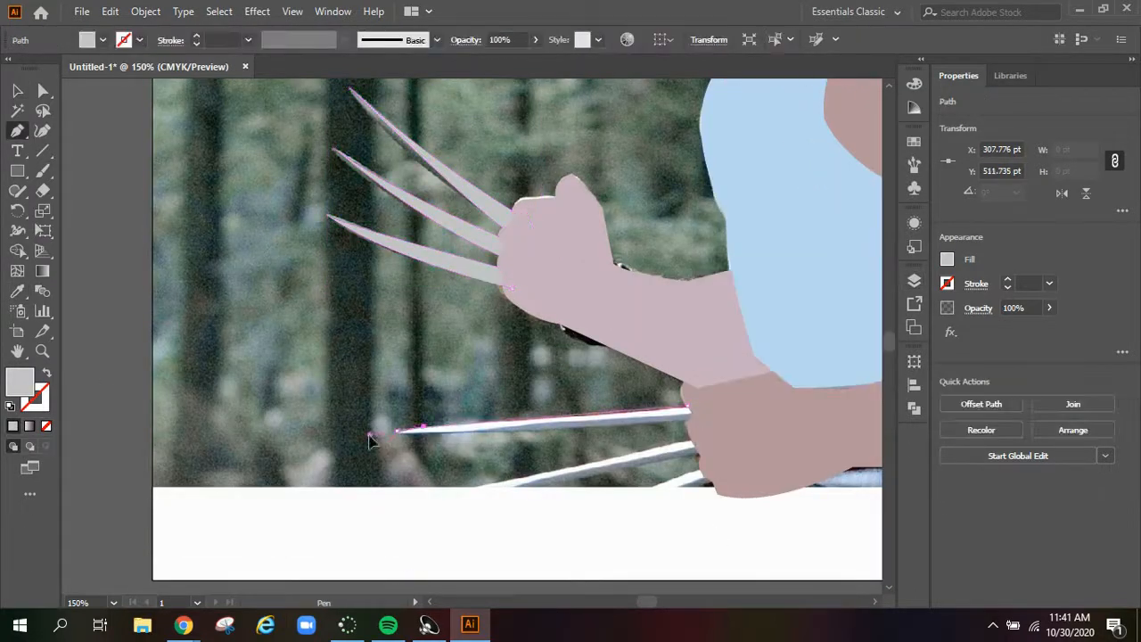
pyautogui.click(701, 422)
# Trace the lower fist's middle and lowest claws, close the claw path over the fist and deselect it
pyautogui.click(702, 433)
pyautogui.click(451, 492)
pyautogui.click(707, 448)
pyautogui.click(711, 466)
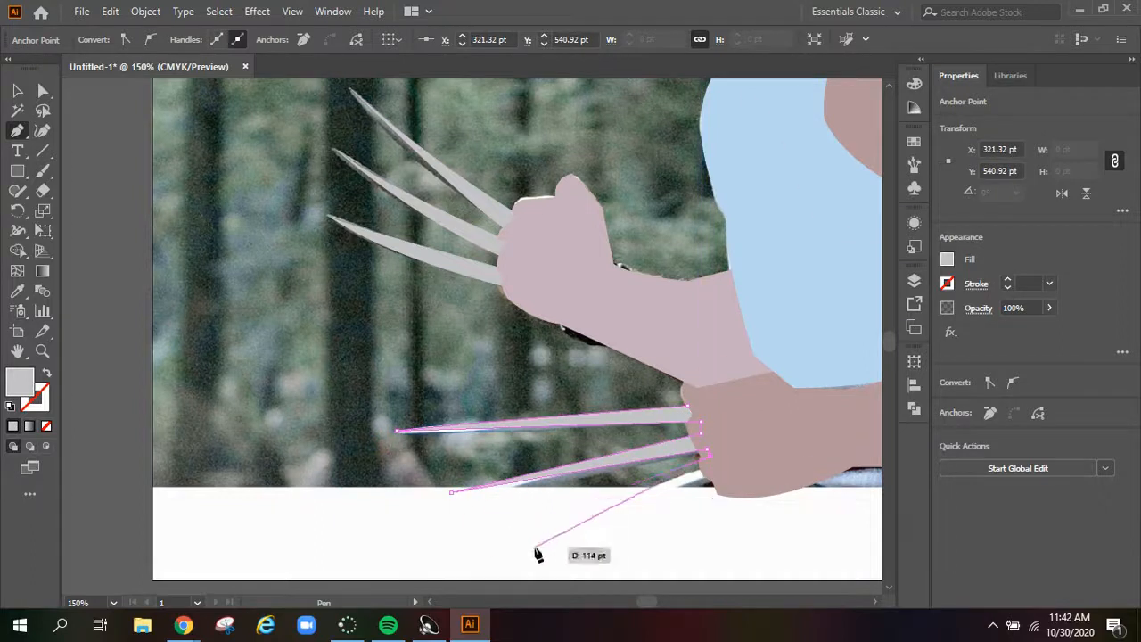
pyautogui.click(534, 545)
pyautogui.click(729, 463)
pyautogui.click(688, 406)
pyautogui.click(18, 91)
pyautogui.scroll(3, 736, 265)
pyautogui.scroll(1, 736, 266)
pyautogui.hotkey('ctrl', '0')
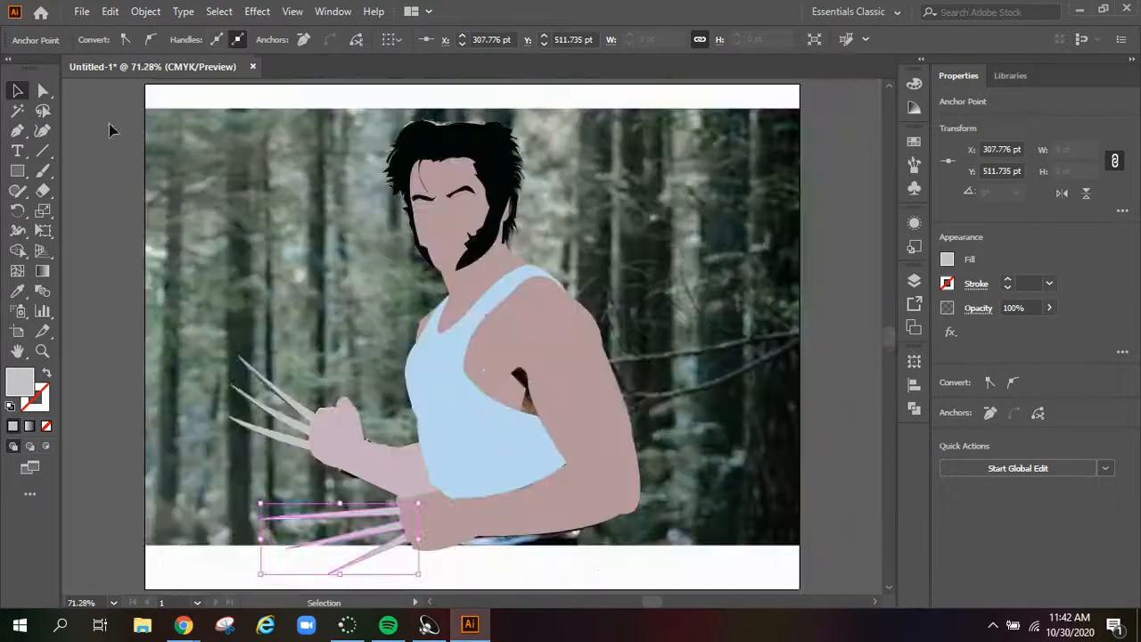
pyautogui.click(109, 124)
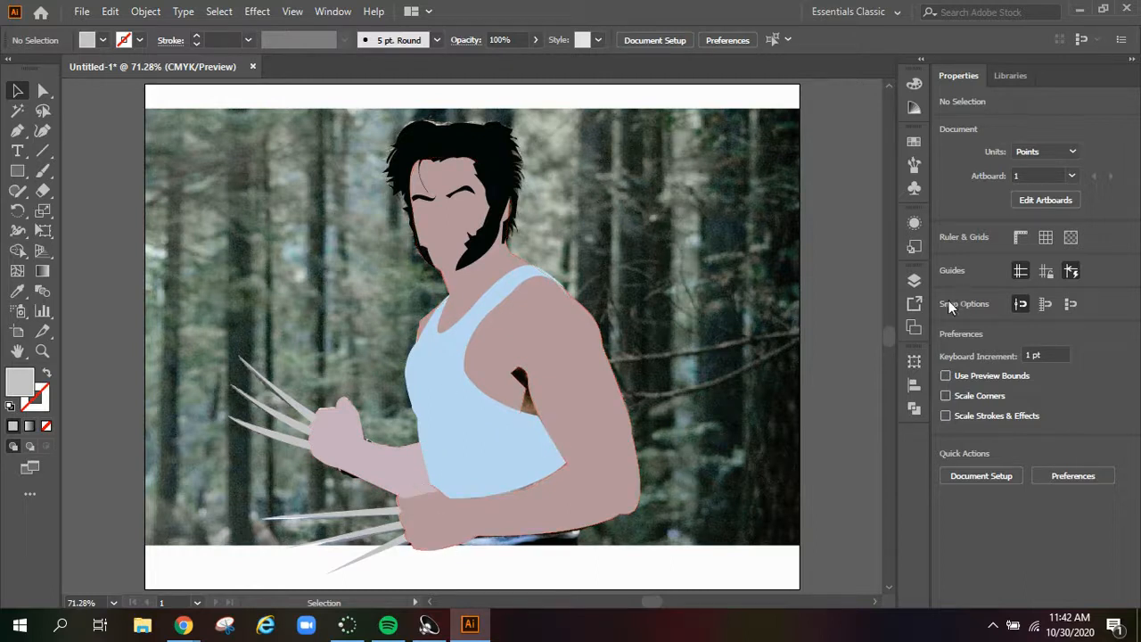
# Expand the Body layer and move the main body path above the raised-arm path
pyautogui.click(913, 280)
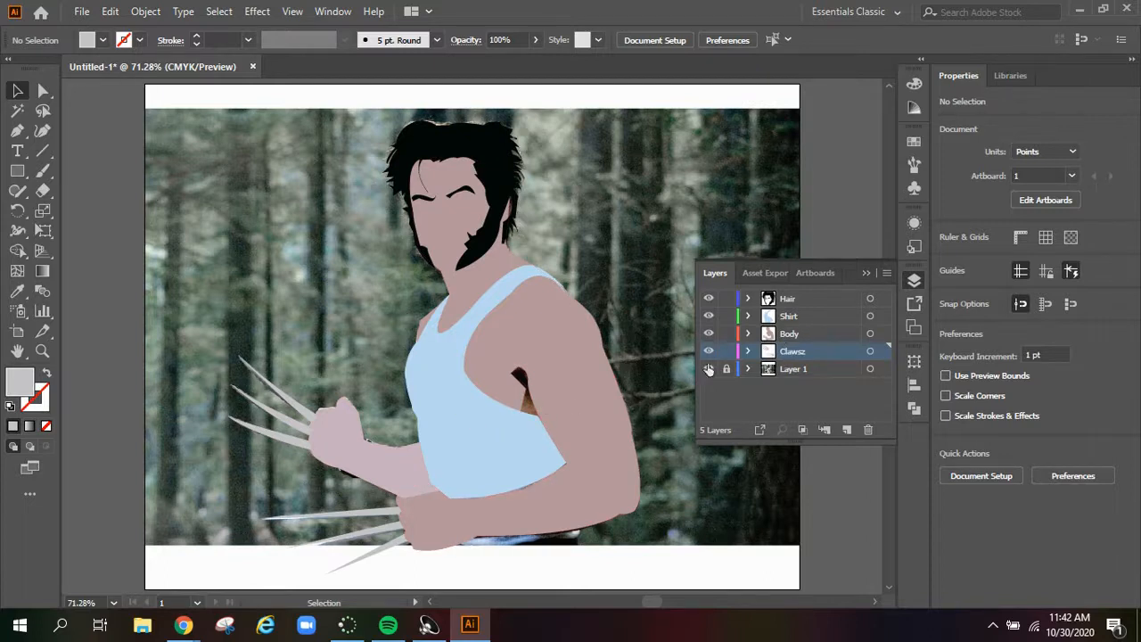
pyautogui.click(748, 333)
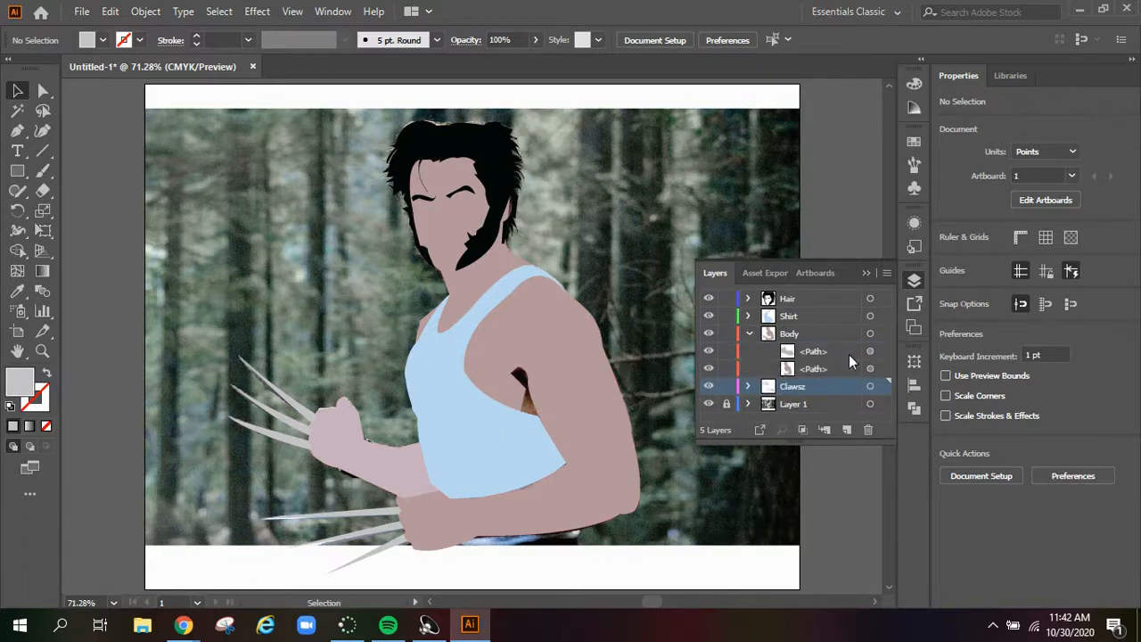
pyautogui.click(839, 352)
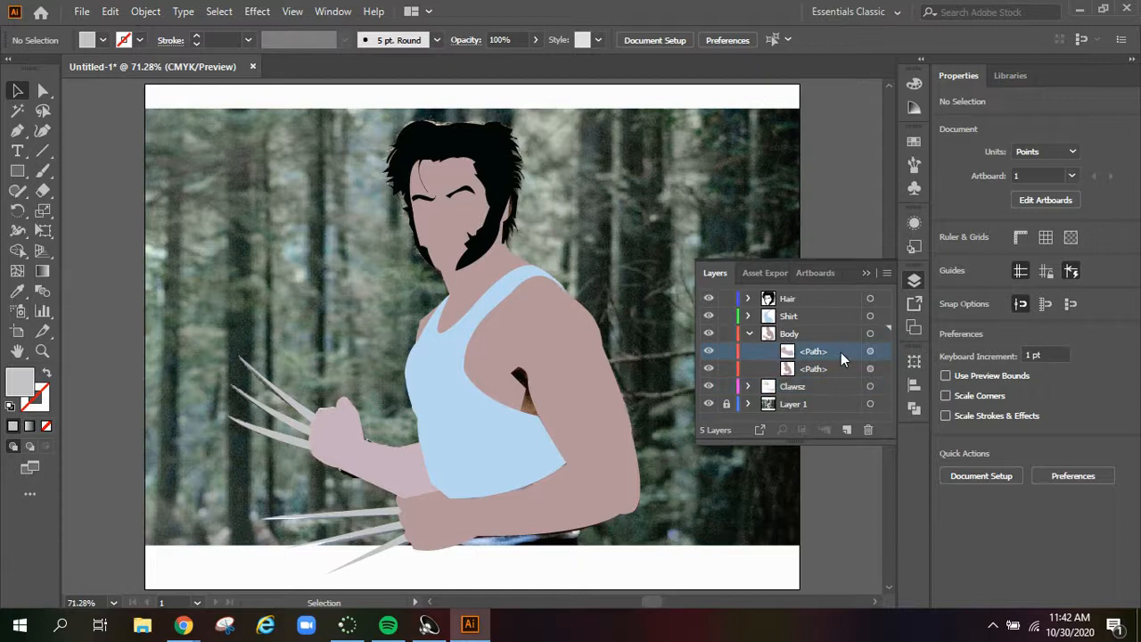
pyautogui.moveTo(830, 364); pyautogui.dragTo(806, 340)
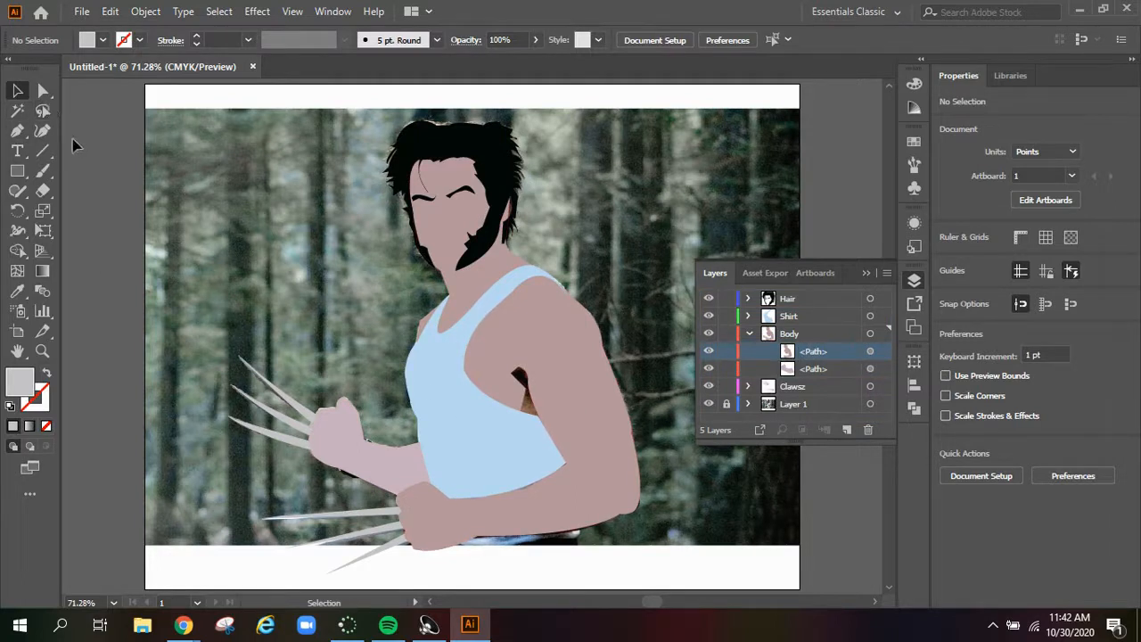
# Draw a closed shape around the armpit gap on the Body layer with the Pen tool
pyautogui.scroll(-2, 327, 316)
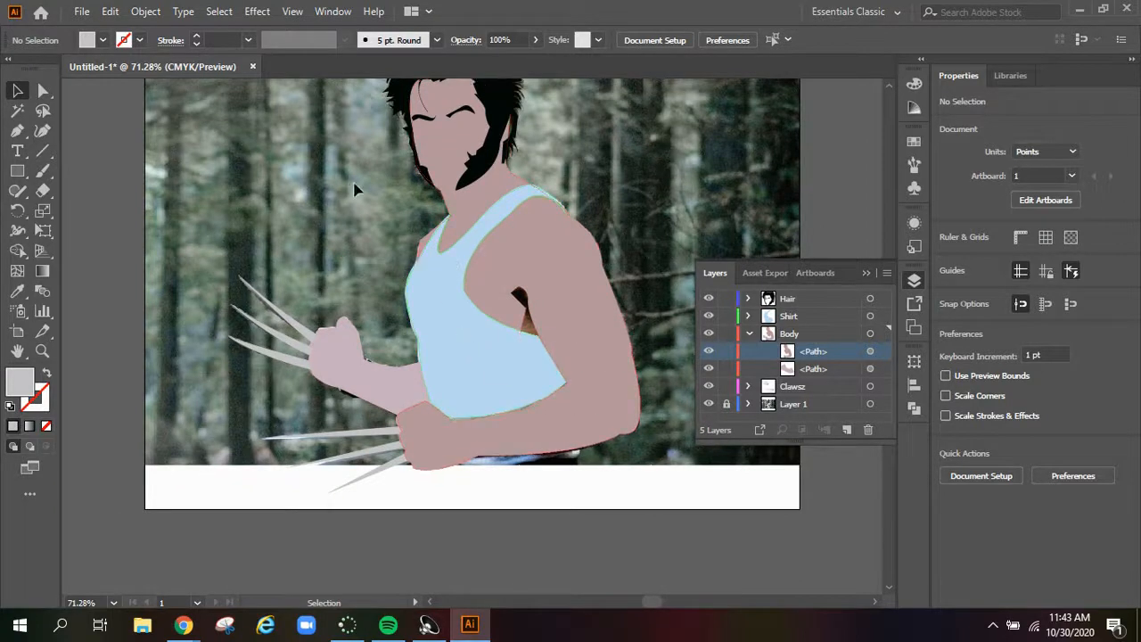
pyautogui.click(43, 351)
pyautogui.click(526, 307)
pyautogui.click(526, 307)
pyautogui.click(748, 333)
pyautogui.click(825, 337)
pyautogui.click(17, 131)
pyautogui.click(496, 385)
pyautogui.click(465, 324)
pyautogui.click(460, 265)
pyautogui.click(556, 276)
pyautogui.click(551, 356)
pyautogui.click(514, 398)
pyautogui.click(498, 388)
pyautogui.click(17, 91)
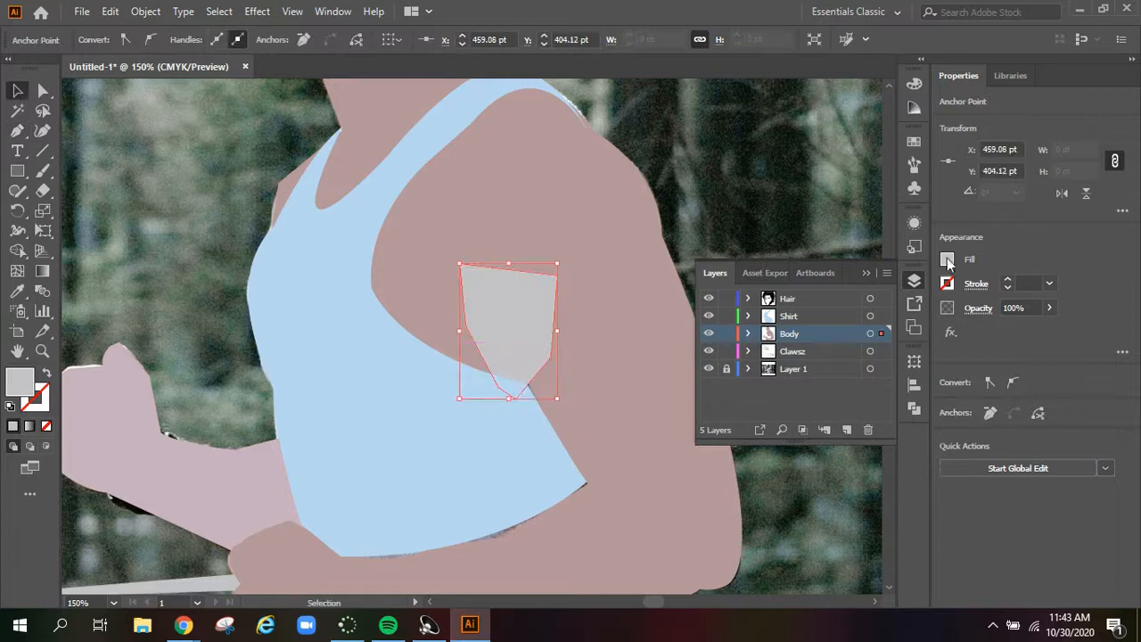
# Fill the armpit shape with brown sampled from the photo and move it beneath the other Body paths
pyautogui.click(947, 259)
pyautogui.click(769, 318)
pyautogui.click(345, 339)
pyautogui.click(748, 333)
pyautogui.moveTo(813, 351); pyautogui.dragTo(825, 393)
pyautogui.hotkey('ctrl', 'z')
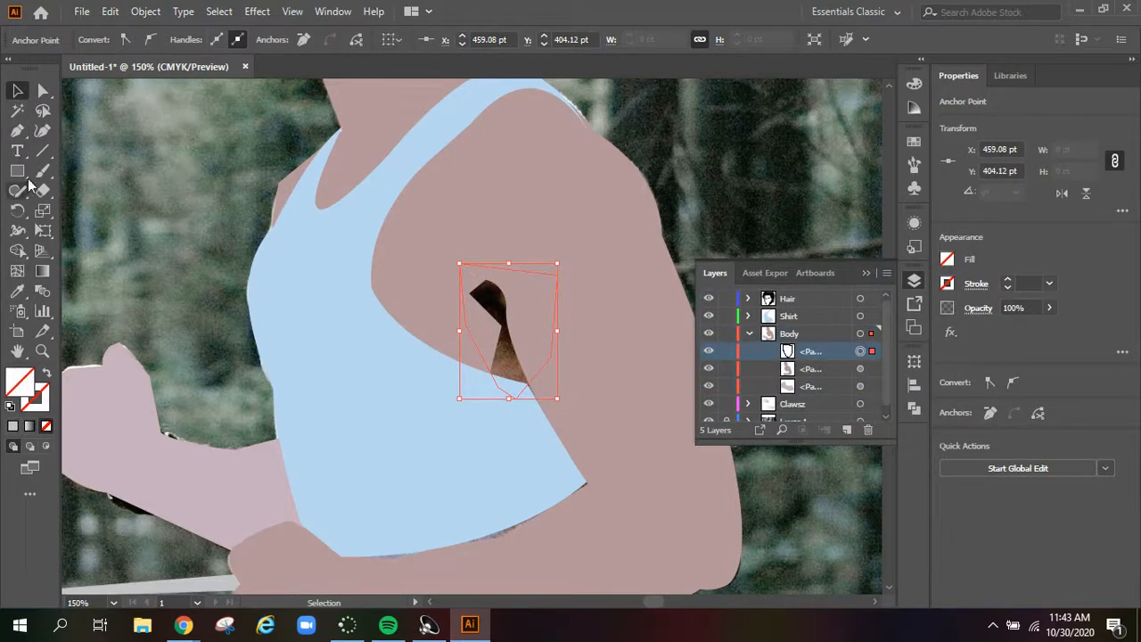
pyautogui.click(17, 290)
pyautogui.click(517, 348)
pyautogui.moveTo(829, 349); pyautogui.dragTo(828, 391)
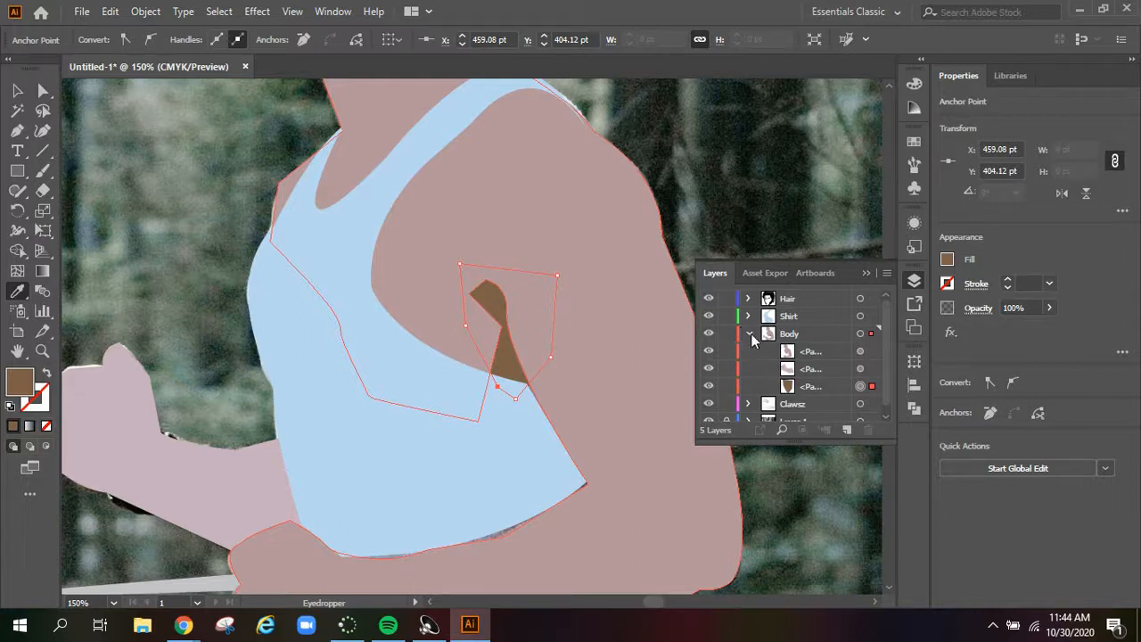
pyautogui.click(748, 333)
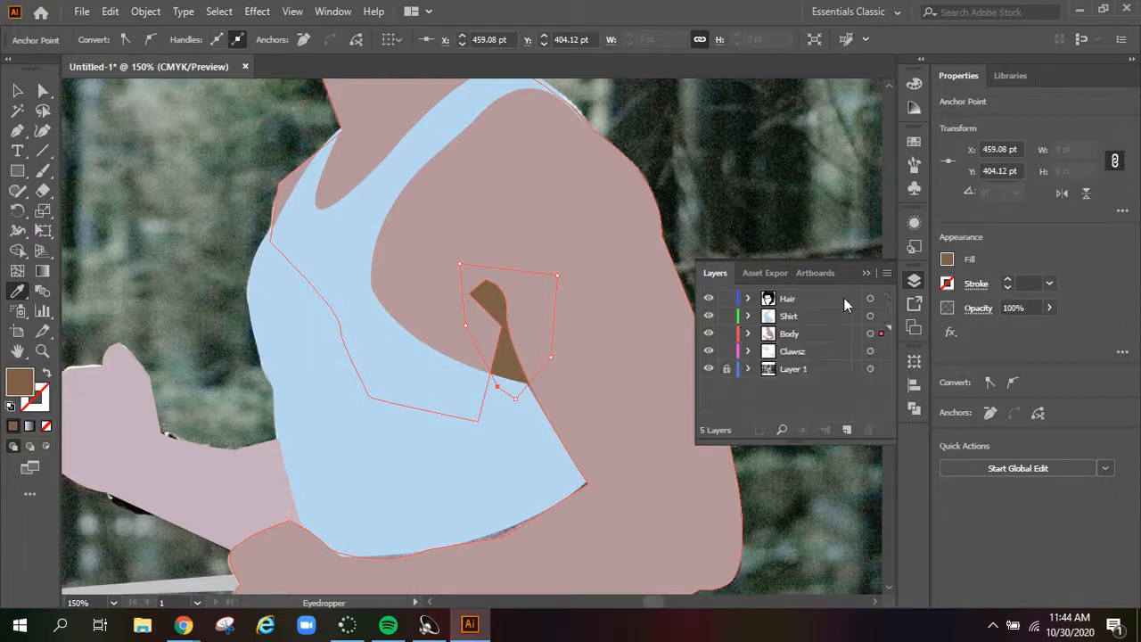
# Create a new layer named Background and place it between the Clawsz layer and Layer 1
pyautogui.click(847, 430)
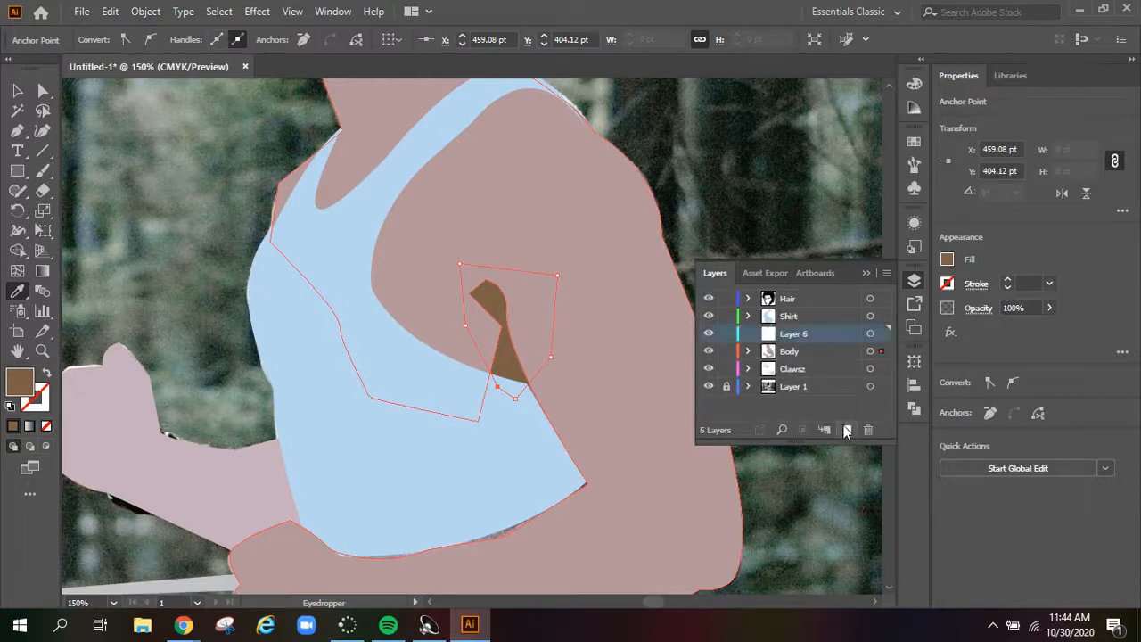
pyautogui.doubleClick(788, 335)
pyautogui.click(808, 321)
pyautogui.press('a')
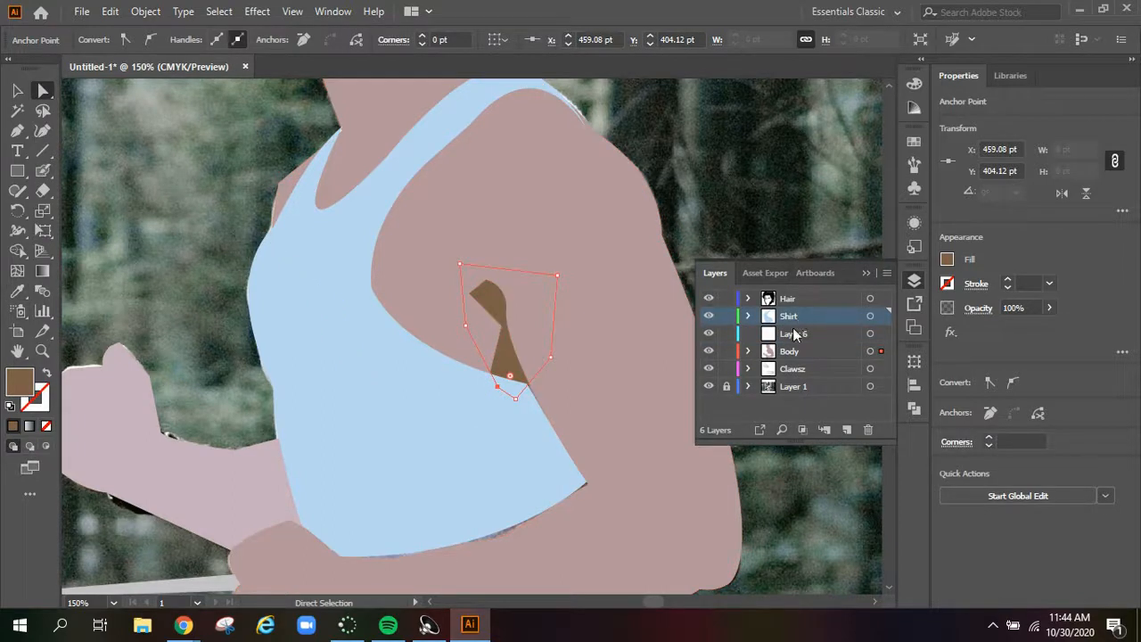
pyautogui.doubleClick(794, 335)
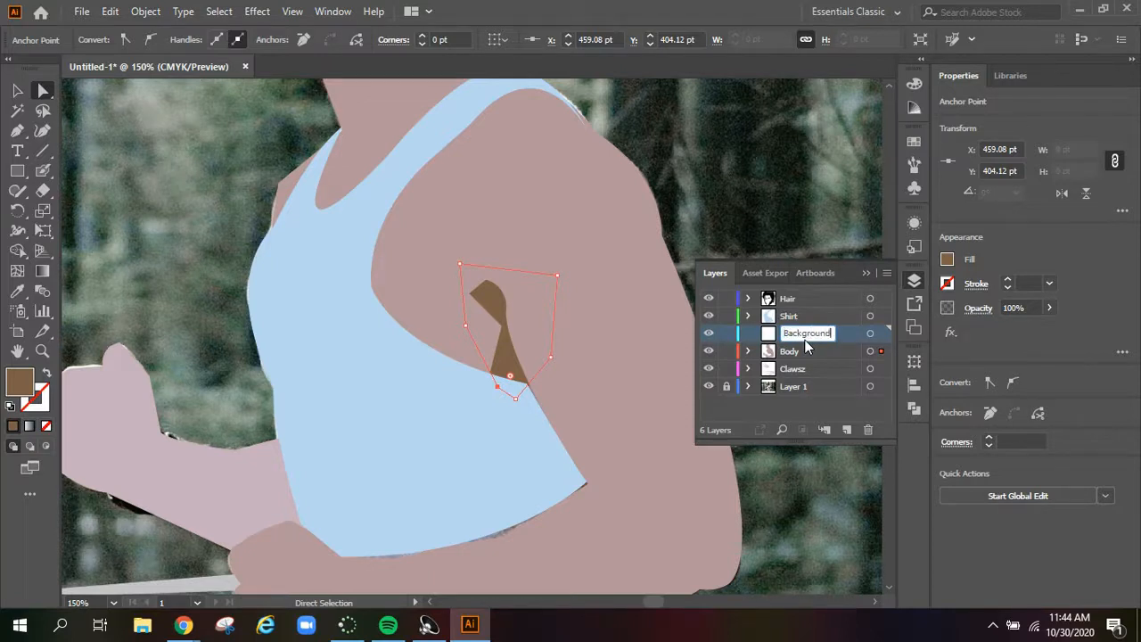
pyautogui.moveTo(820, 332); pyautogui.dragTo(821, 376)
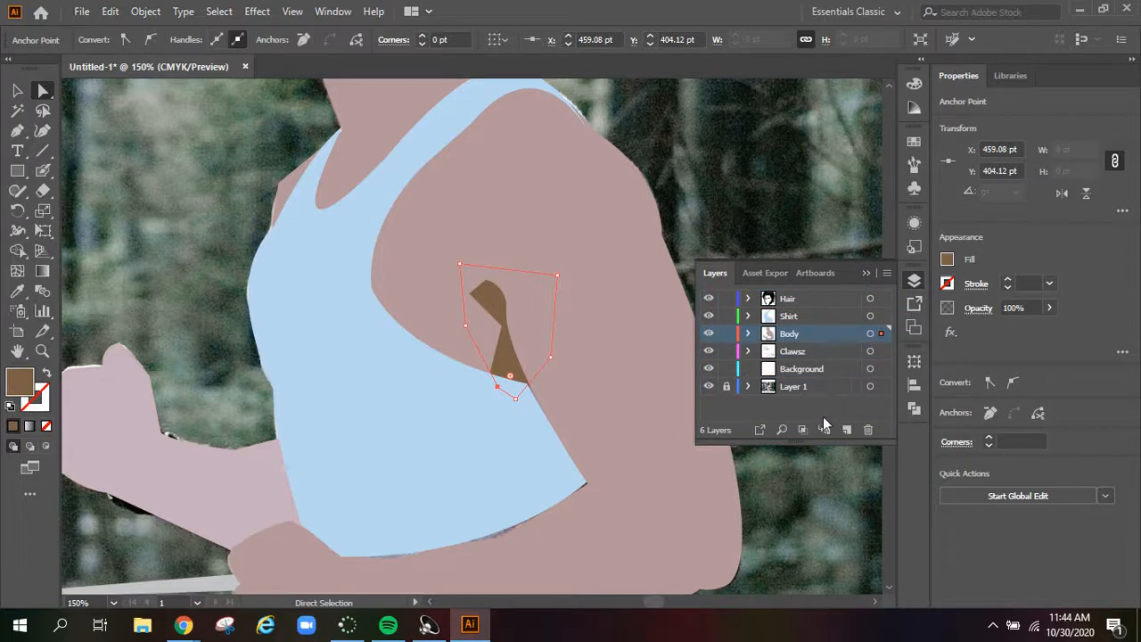
# Draw a 792 by 528 pt rectangle covering the whole photo on the Background layer
pyautogui.hotkey('ctrl', '0')
pyautogui.click(20, 173)
pyautogui.moveTo(144, 108); pyautogui.dragTo(799, 545)
pyautogui.hotkey('ctrl', 'z')
pyautogui.click(814, 368)
pyautogui.moveTo(144, 108)
pyautogui.mouseDown()
pyautogui.moveTo(763, 557)
pyautogui.moveTo(799, 546)
pyautogui.mouseUp()
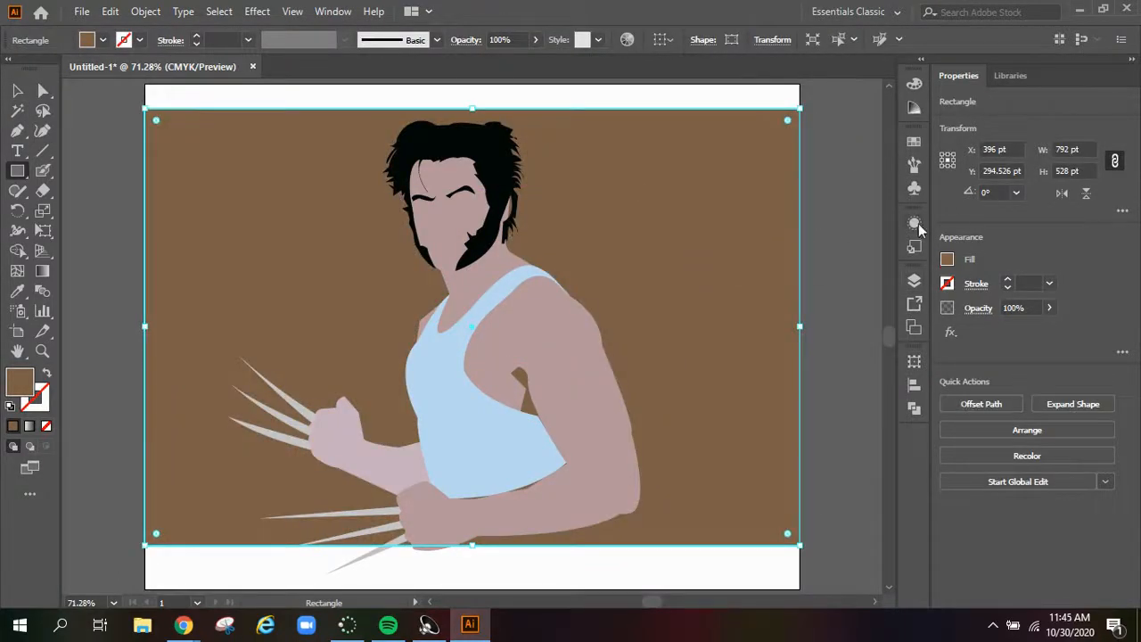
# Apply a linear white-to-black gradient at 90° to the background rectangle
pyautogui.click(332, 12)
pyautogui.click(383, 263)
pyautogui.click(818, 237)
pyautogui.click(917, 293)
pyautogui.click(900, 361)
# Colour the gradient's start stop orange and its end stop red, and shift the midpoint towards the red end
pyautogui.click(807, 358)
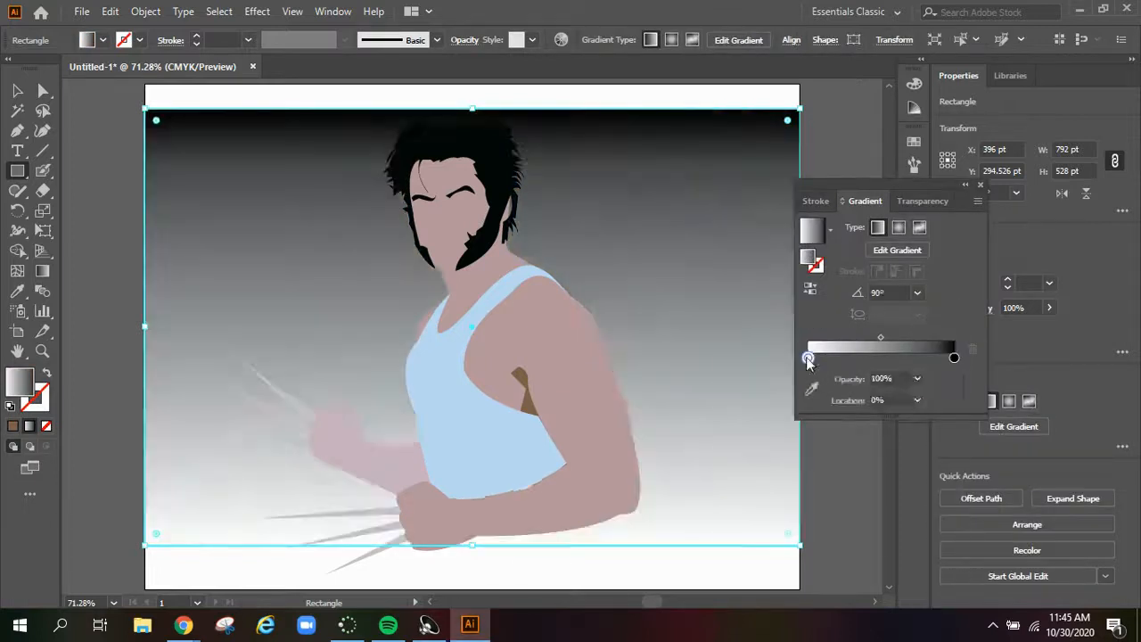
pyautogui.doubleClick(807, 359)
pyautogui.click(937, 399)
pyautogui.doubleClick(953, 358)
pyautogui.click(888, 399)
pyautogui.moveTo(880, 337); pyautogui.dragTo(946, 336)
# Change the background gradient to radial and add a black stop near its outer end
pyautogui.click(899, 227)
pyautogui.click(948, 358)
pyautogui.doubleClick(948, 359)
pyautogui.click(775, 411)
# Resize the artboard so its upper and lower edges match the background rectangle
pyautogui.click(17, 331)
pyautogui.moveTo(471, 85); pyautogui.dragTo(472, 109)
pyautogui.scroll(-3, 474, 511)
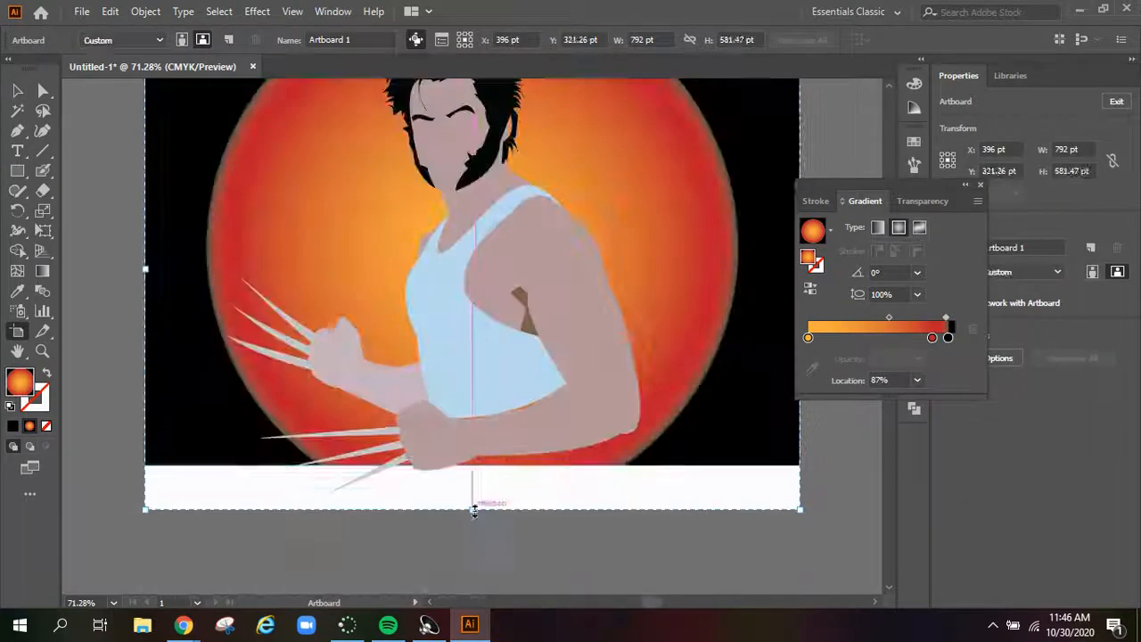
pyautogui.moveTo(473, 510); pyautogui.dragTo(473, 465)
pyautogui.scroll(3, 474, 454)
# Add an anchor point to the body outline at the ear and pull it outward to cover the background gap
pyautogui.press('z')
pyautogui.click(510, 212)
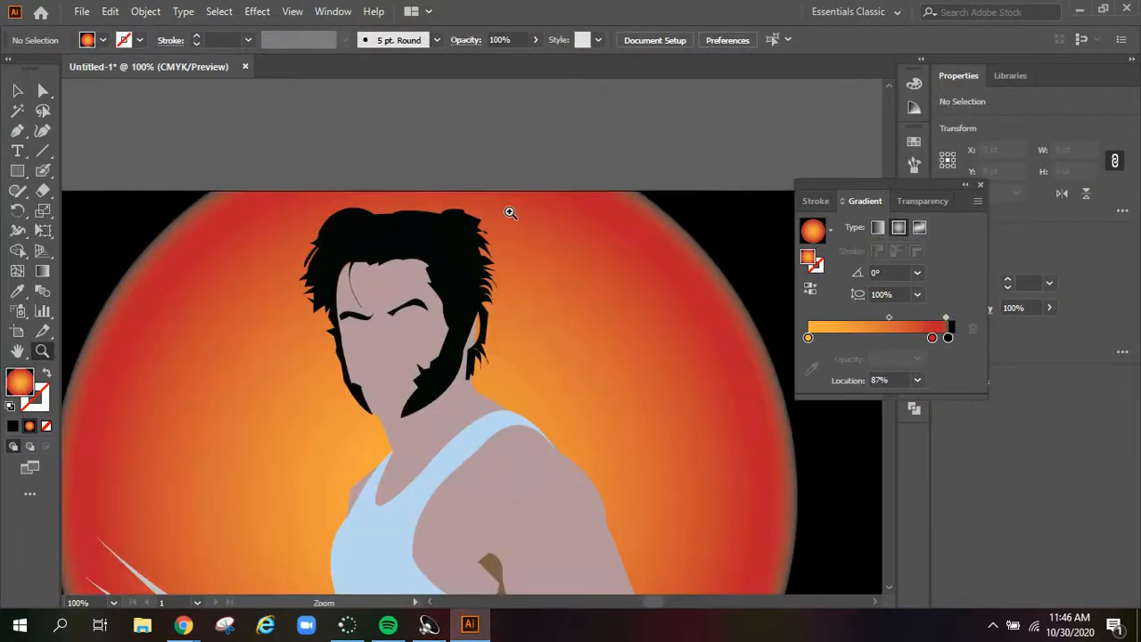
pyautogui.click(475, 336)
pyautogui.click(473, 329)
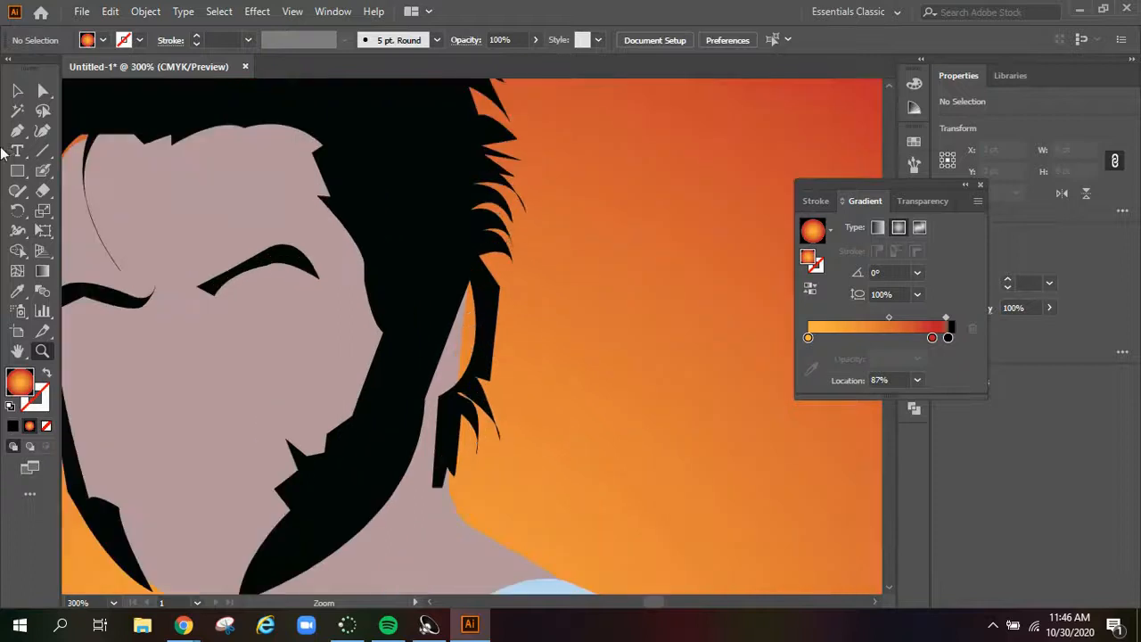
pyautogui.click(45, 92)
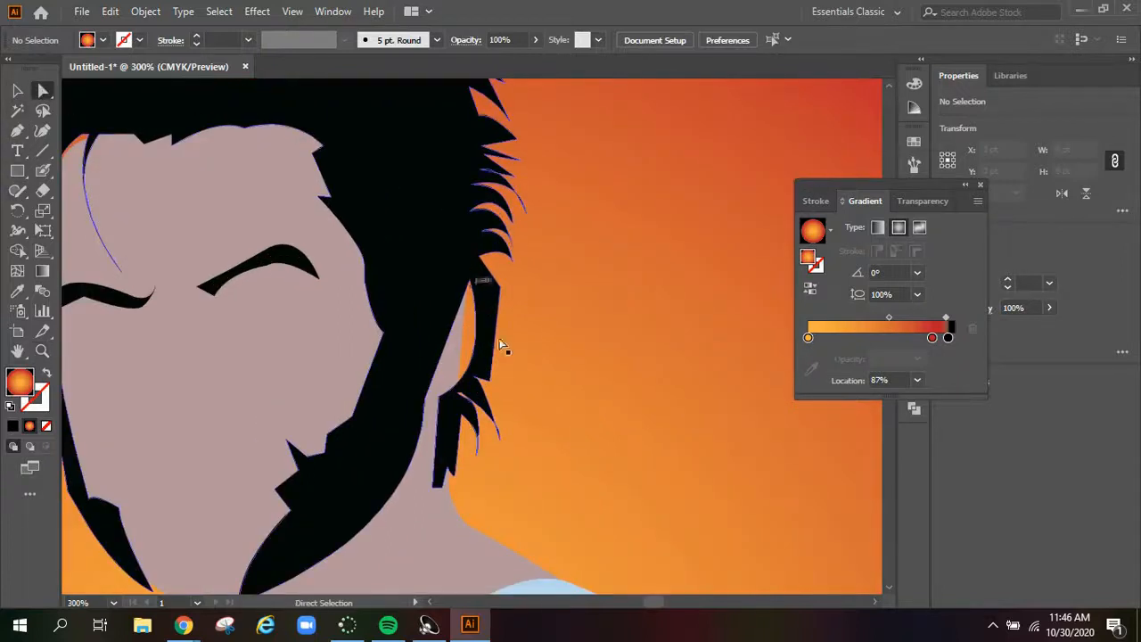
pyautogui.click(457, 381)
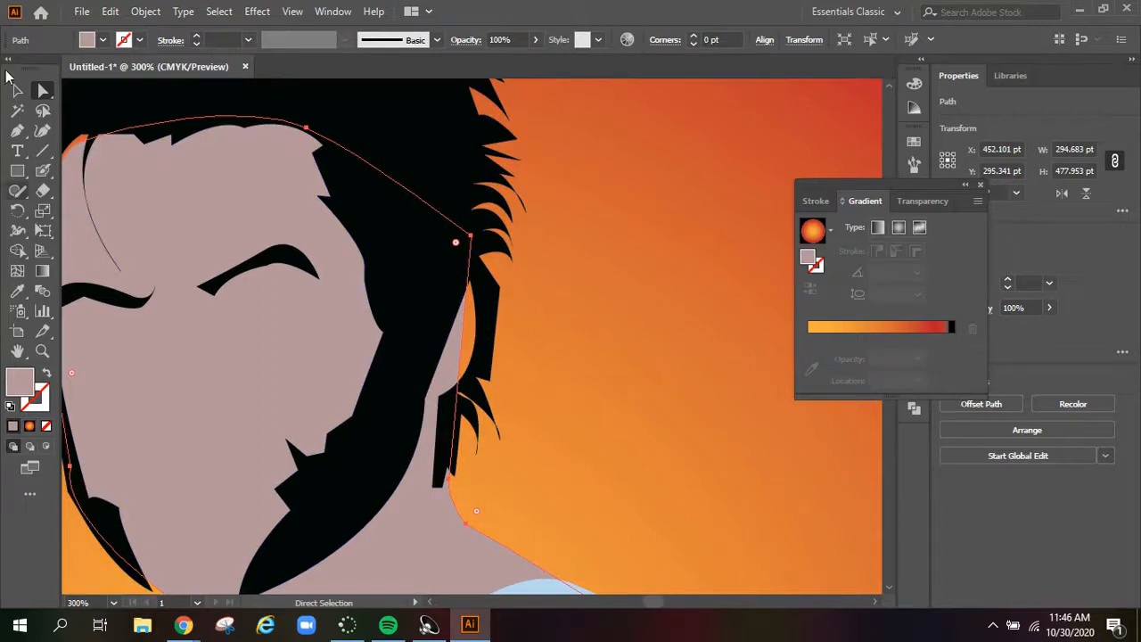
pyautogui.click(17, 130)
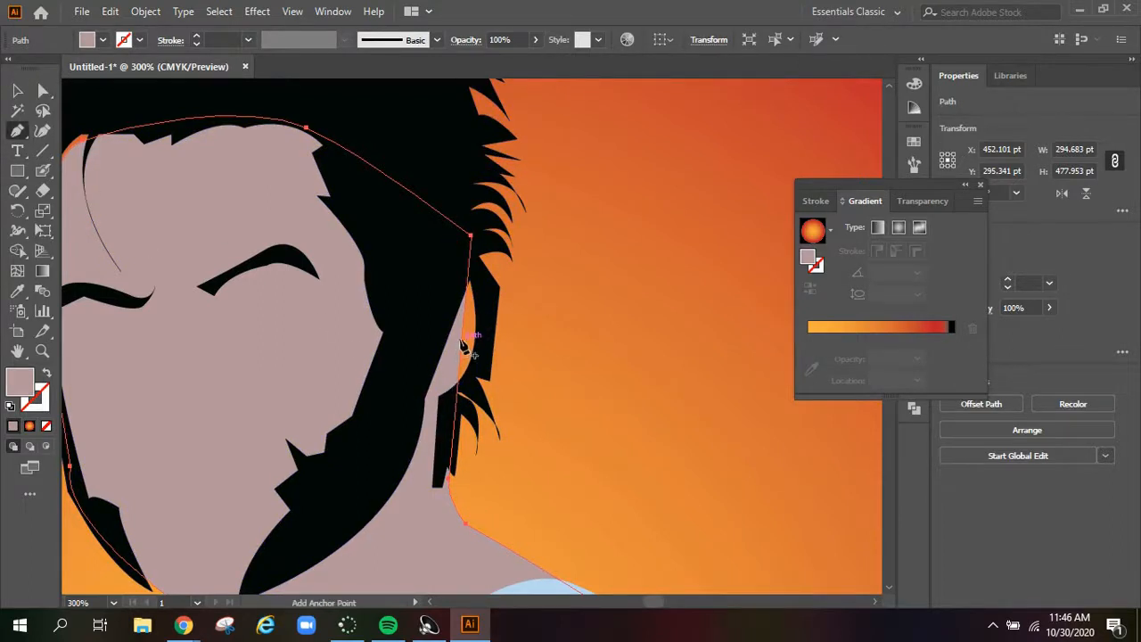
pyautogui.click(462, 341)
pyautogui.click(43, 90)
pyautogui.moveTo(462, 341)
pyautogui.mouseDown()
pyautogui.moveTo(491, 343)
pyautogui.moveTo(478, 340)
pyautogui.mouseUp()
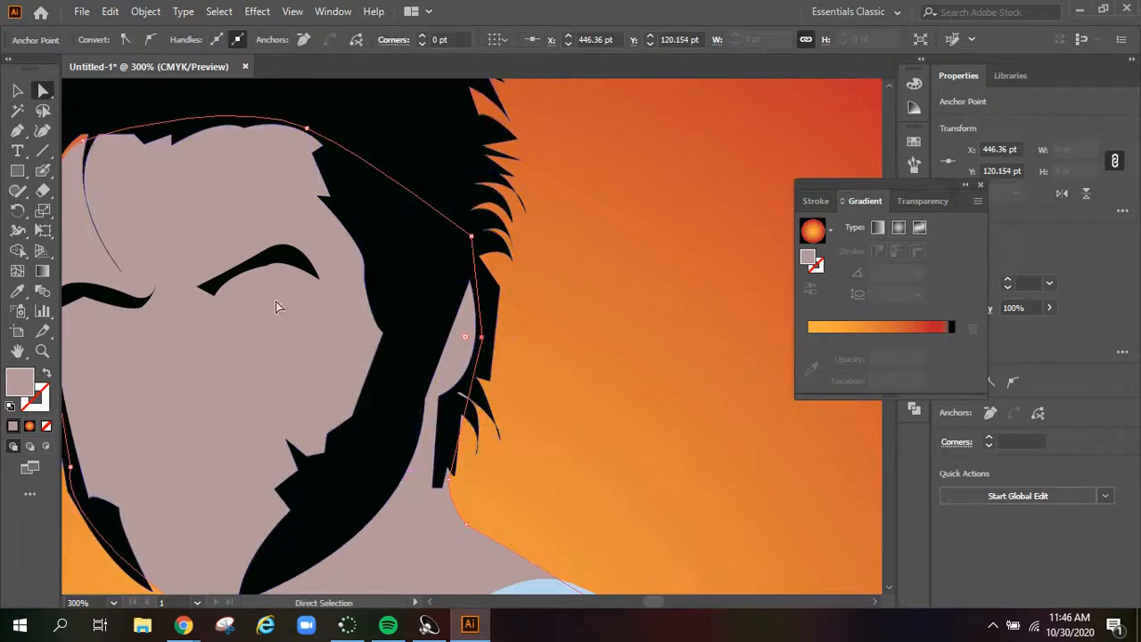
# Move the shirt's two lower hem corners slightly outward over the arm
pyautogui.scroll(-5, 299, 412)
pyautogui.click(17, 90)
pyautogui.click(267, 339)
pyautogui.click(43, 90)
pyautogui.moveTo(704, 329); pyautogui.dragTo(721, 337)
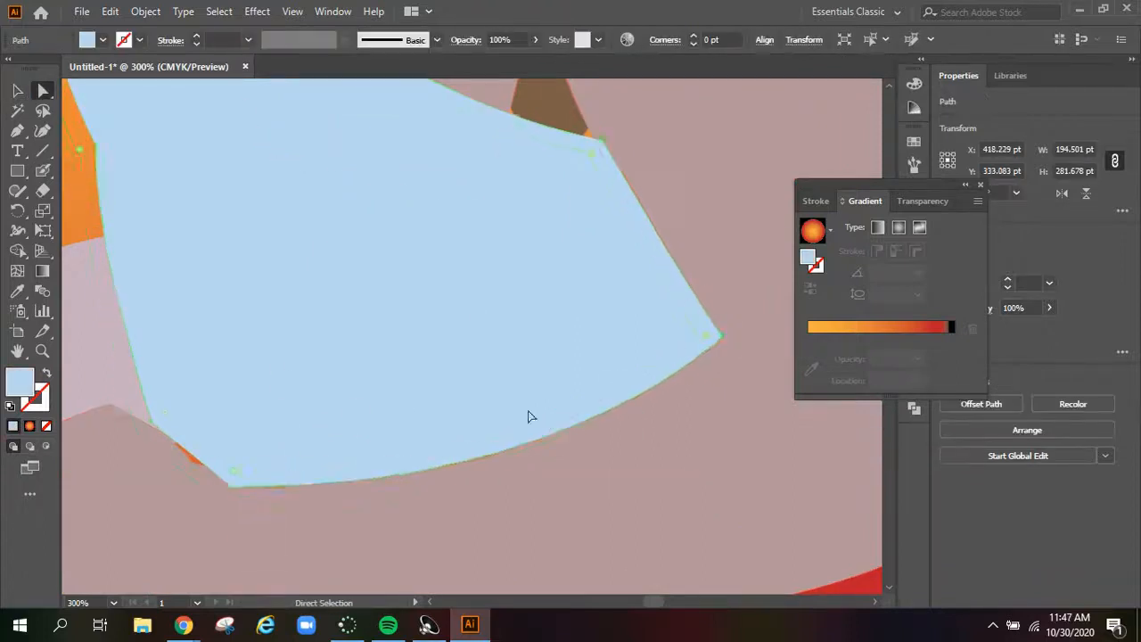
pyautogui.moveTo(233, 487); pyautogui.dragTo(226, 499)
# Nudge one anchor point on the torso outline to refine its edge, and deselect the artwork
pyautogui.click(17, 90)
pyautogui.scroll(6, 550, 254)
pyautogui.click(550, 249)
pyautogui.click(43, 90)
pyautogui.moveTo(526, 439); pyautogui.dragTo(519, 441)
pyautogui.click(17, 90)
pyautogui.click(392, 428)
pyautogui.hotkey('ctrl', '0')
pyautogui.click(591, 214)
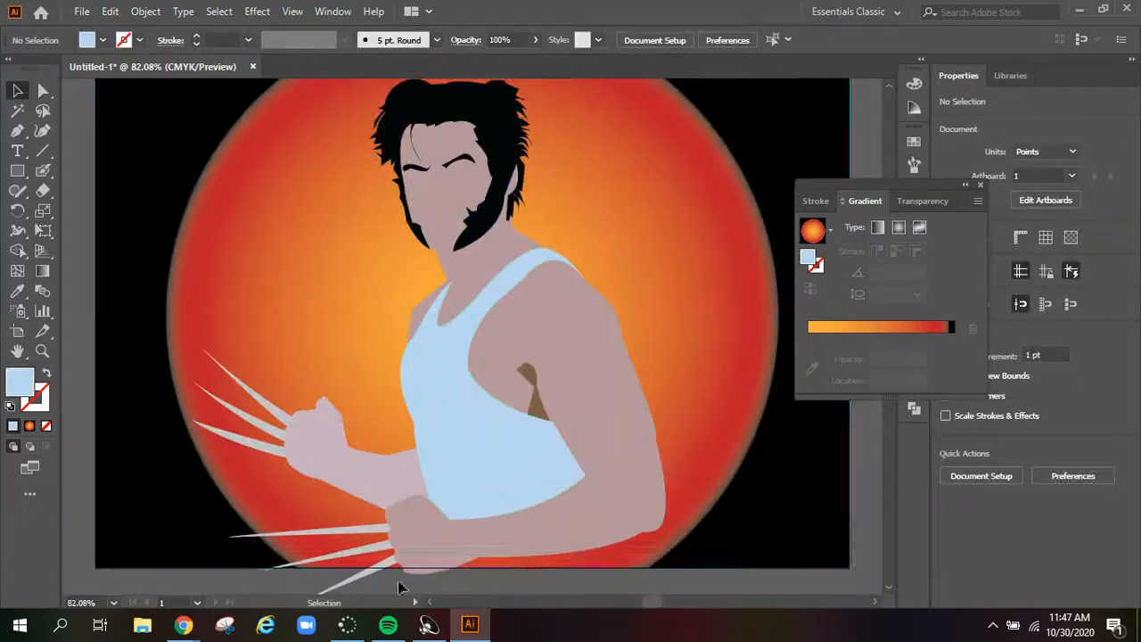